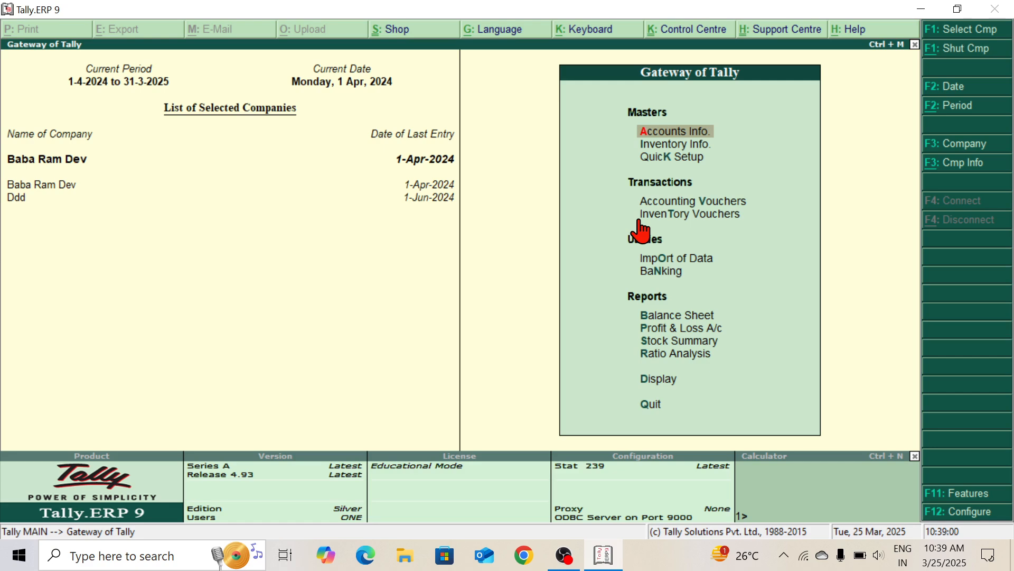
Create a new company named SAMEER, keeping the default financial year and currency settings
{"action": "key", "text": "alt+F3"}
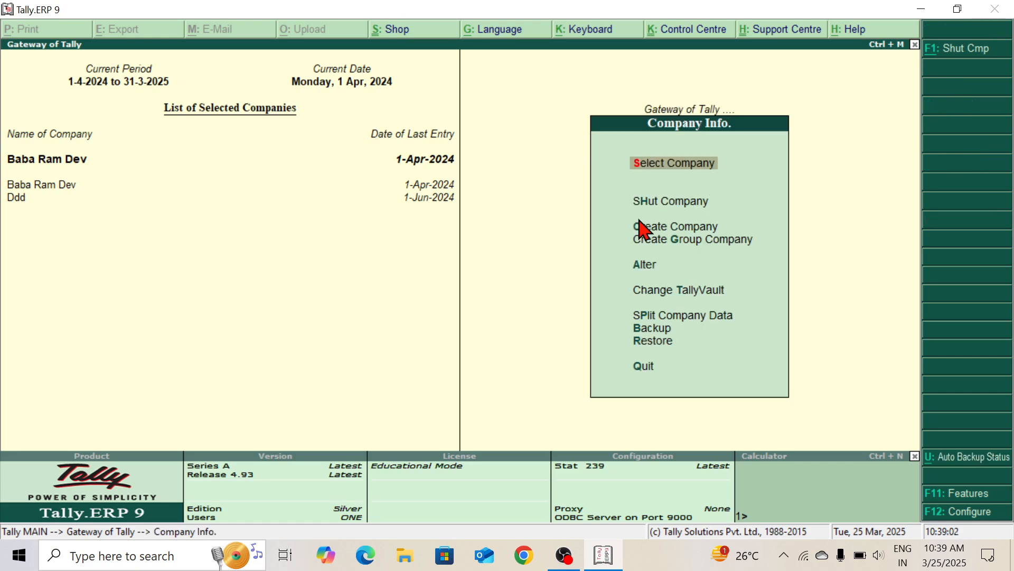
{"action": "type", "text": "c"}
{"action": "type", "text": "SAMEER"}
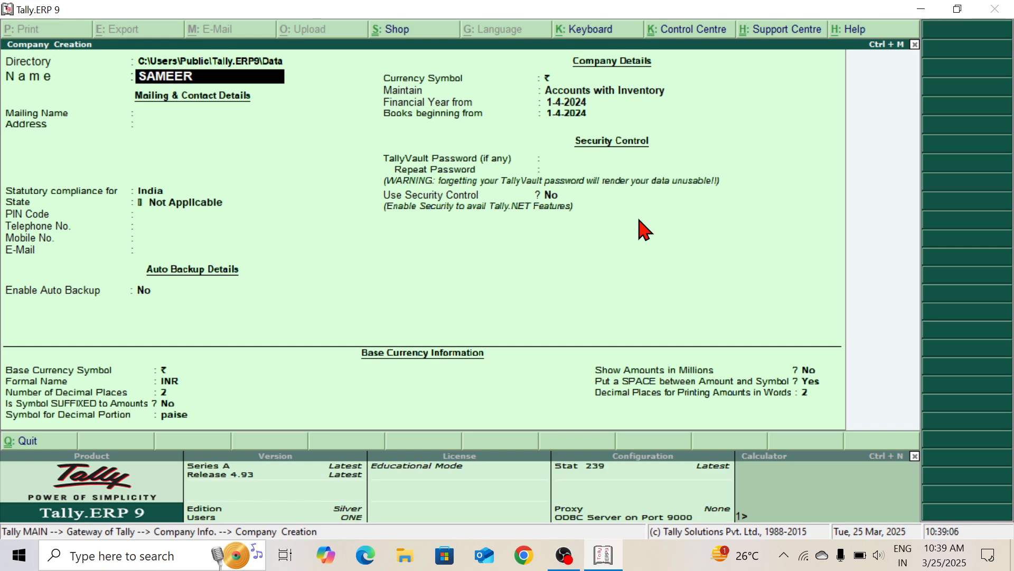
{"action": "key", "text": "ctrl+a"}
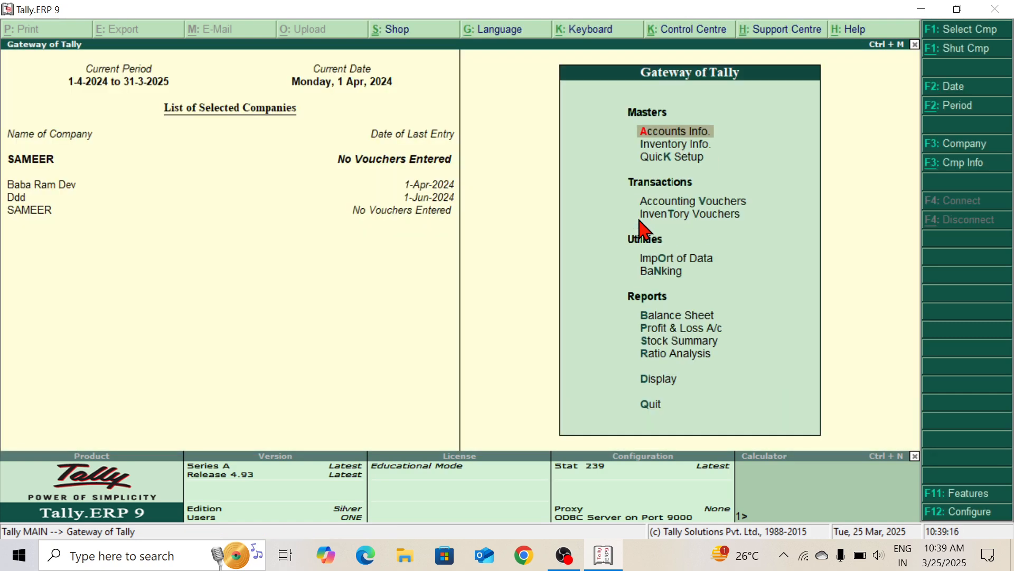
Create a single ledger named S B I under the Bank Accounts group
{"action": "key", "text": "Return"}
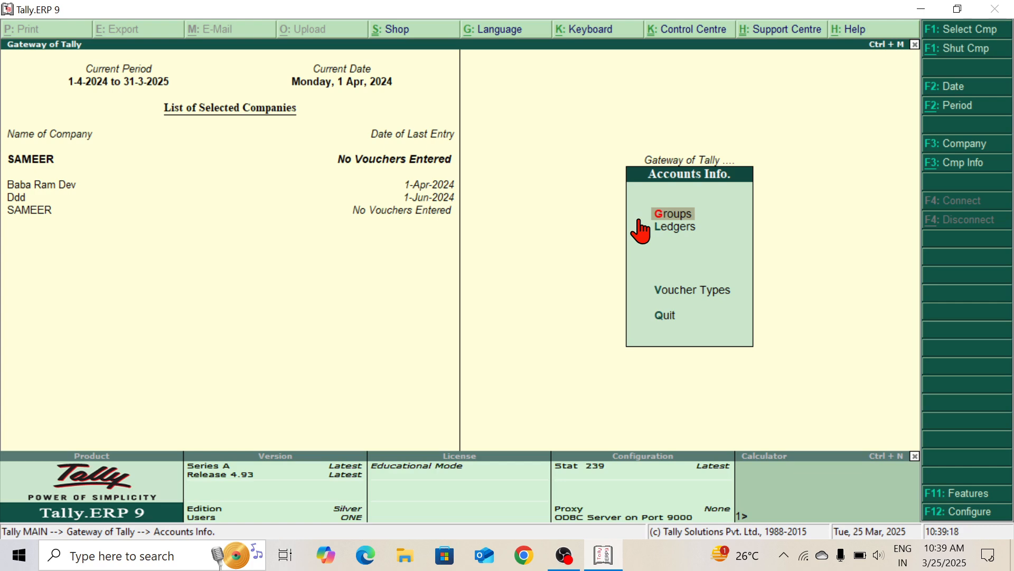
{"action": "key", "text": "Down"}
{"action": "key", "text": "Return"}
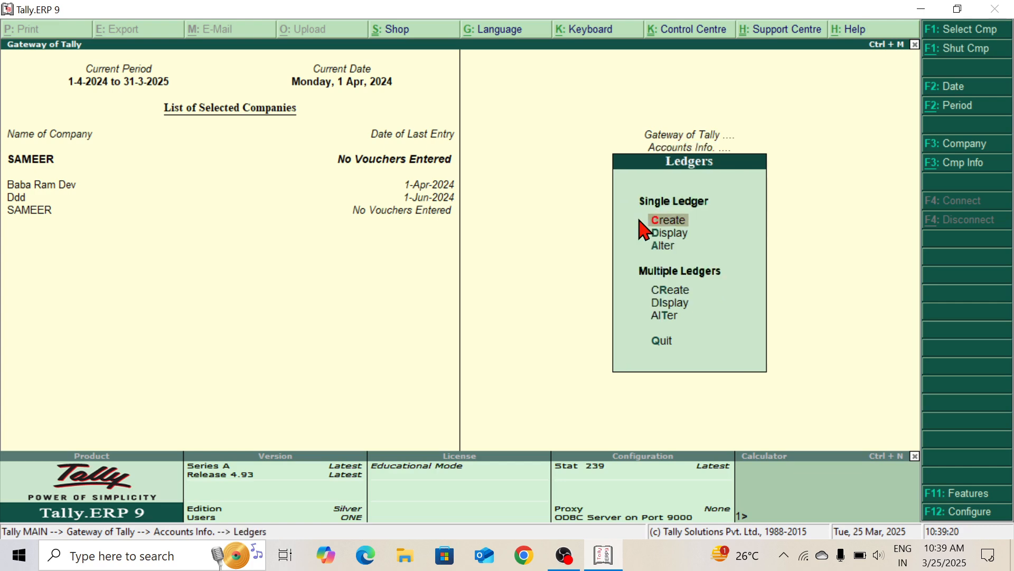
{"action": "key", "text": "Return"}
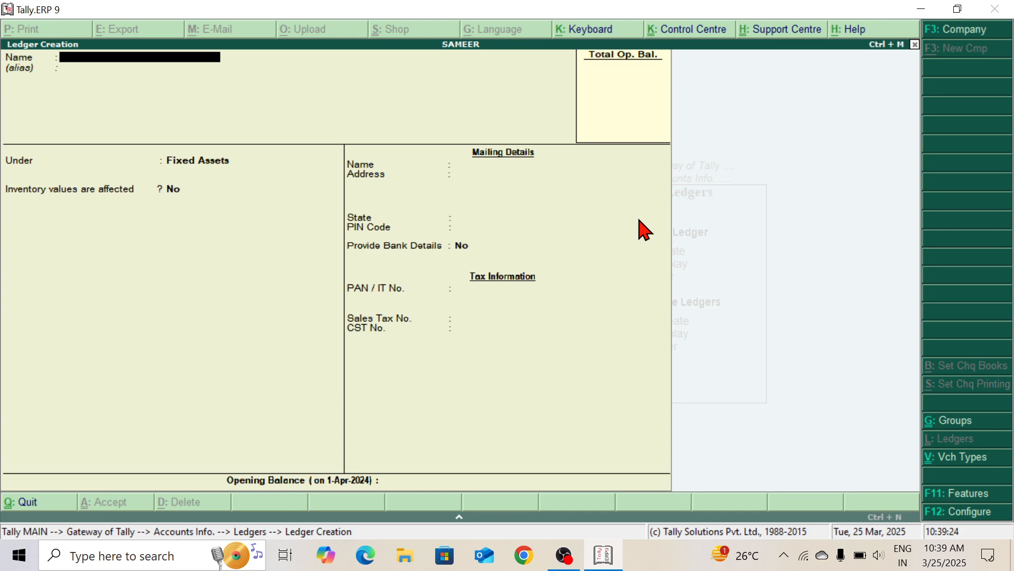
{"action": "type", "text": "S B I"}
{"action": "key", "text": "Return"}
{"action": "key", "text": "Return"}
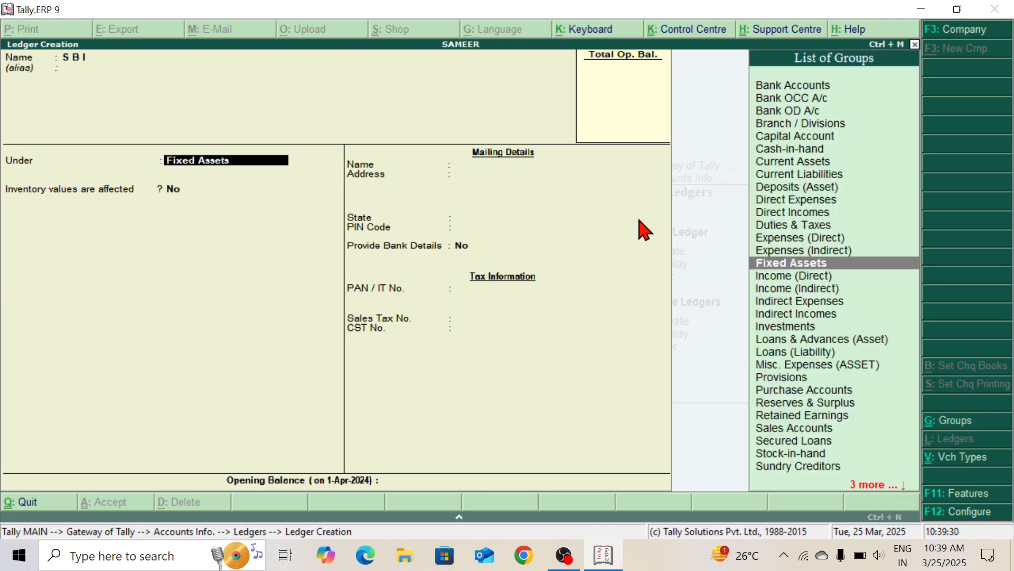
{"action": "type", "text": "ba"}
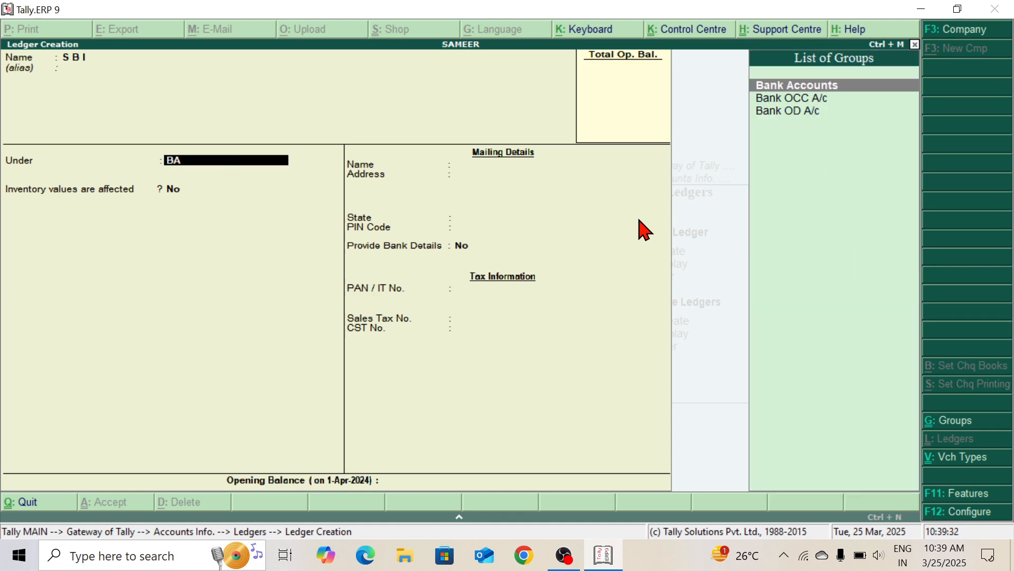
{"action": "key", "text": "Return"}
{"action": "key", "text": "ctrl+a"}
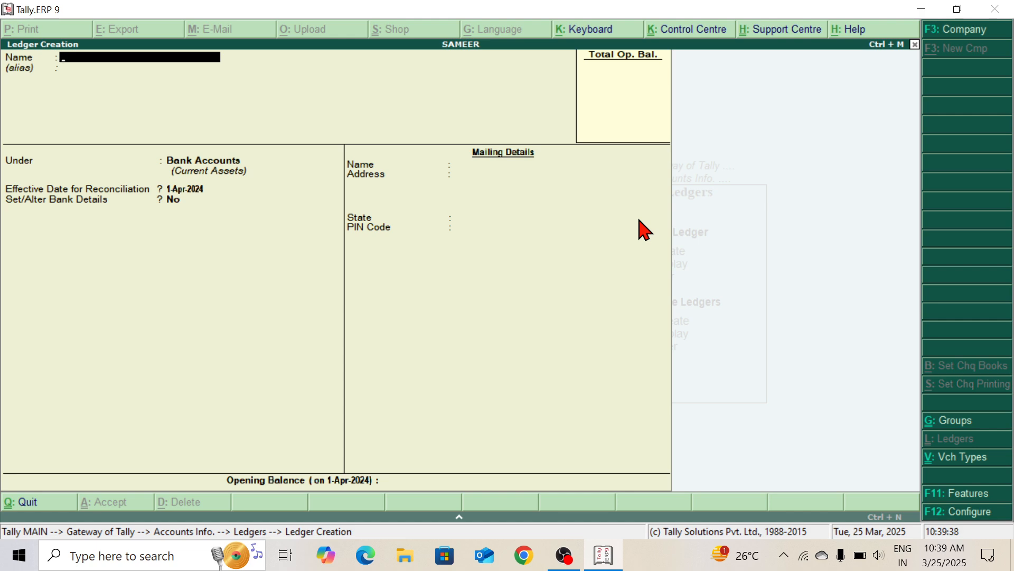
Create a ledger named BIKE under the Fixed Assets group and leave ledger creation
{"action": "type", "text": "BIKE"}
{"action": "key", "text": "Return"}
{"action": "key", "text": "Return"}
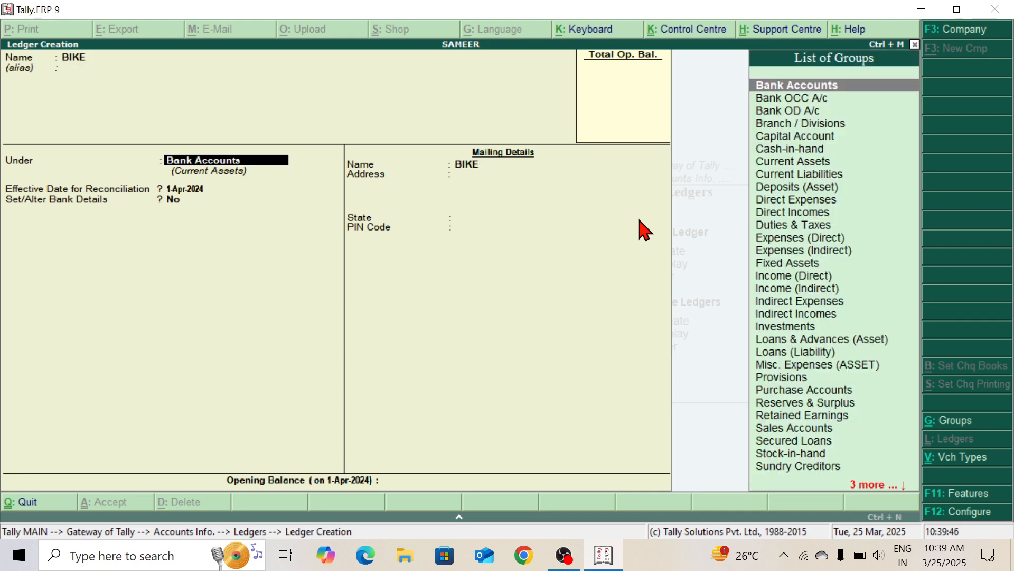
{"action": "type", "text": "FI"}
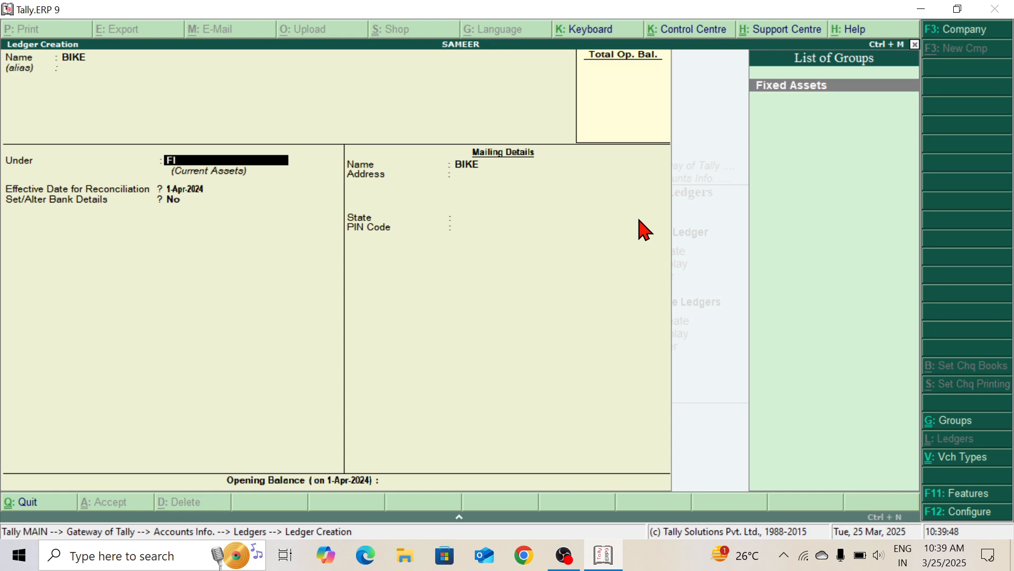
{"action": "key", "text": "Return"}
{"action": "key", "text": "Return"}
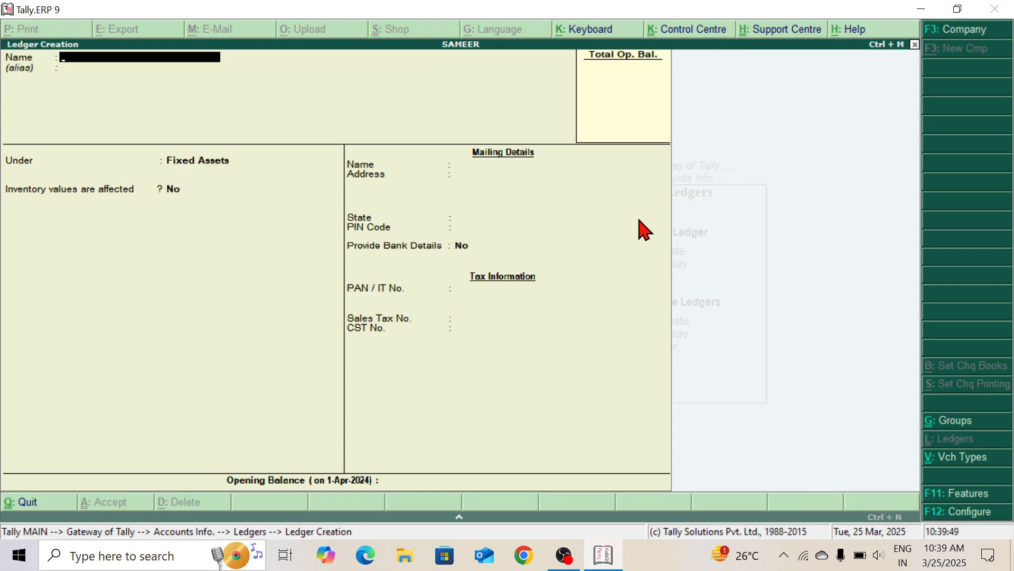
{"action": "key", "text": "Escape"}
{"action": "key", "text": "Return"}
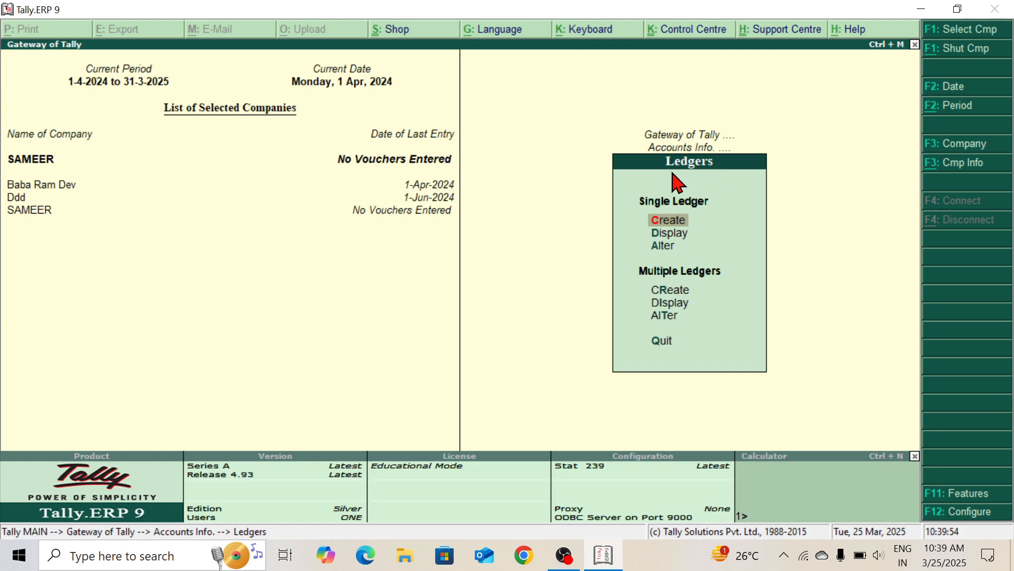
Check the company's list of ledgers and return to the Gateway of Tally
{"action": "left_click", "coordinate": [669, 240]}
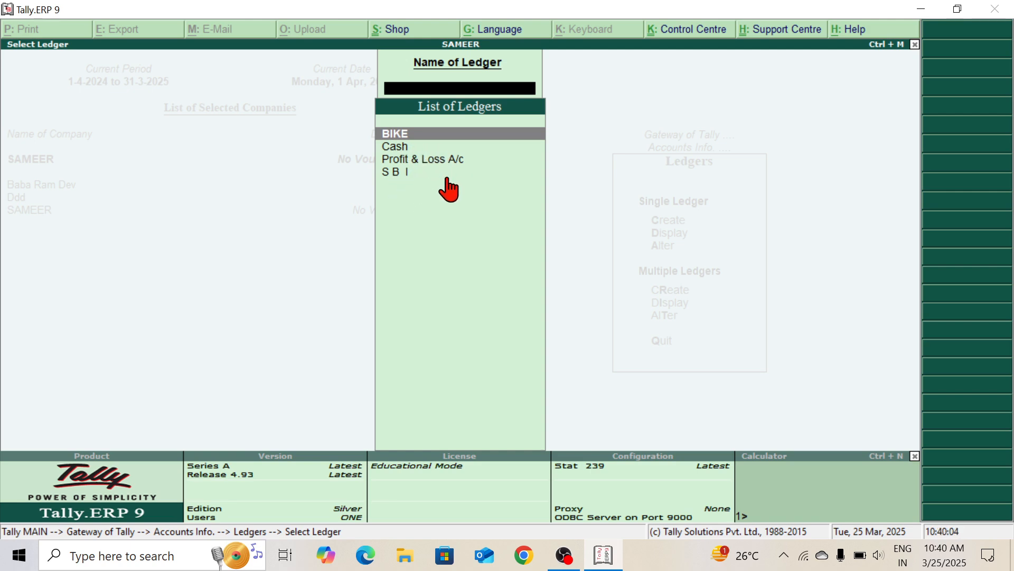
{"action": "key", "text": "Escape"}
{"action": "key", "text": "Escape"}
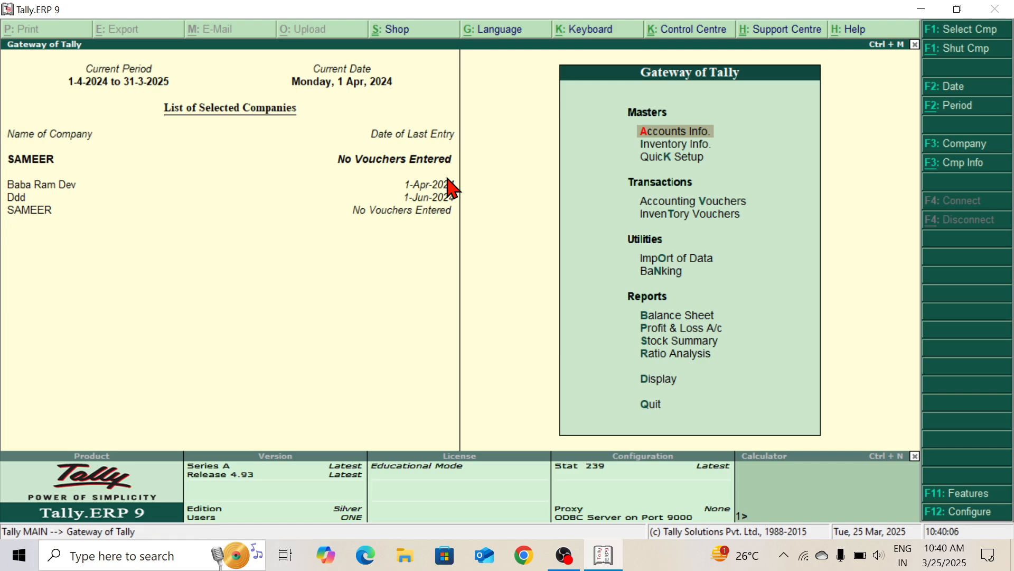
Start a payment accounting voucher and debit the BIKE ledger with 1,20,000
{"action": "left_click", "coordinate": [702, 202]}
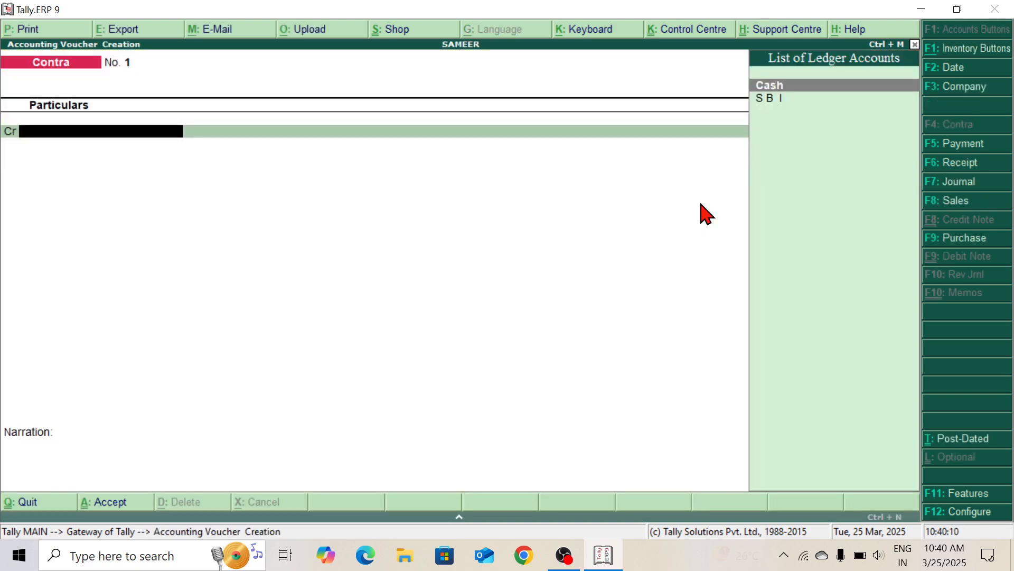
{"action": "left_click", "coordinate": [977, 148]}
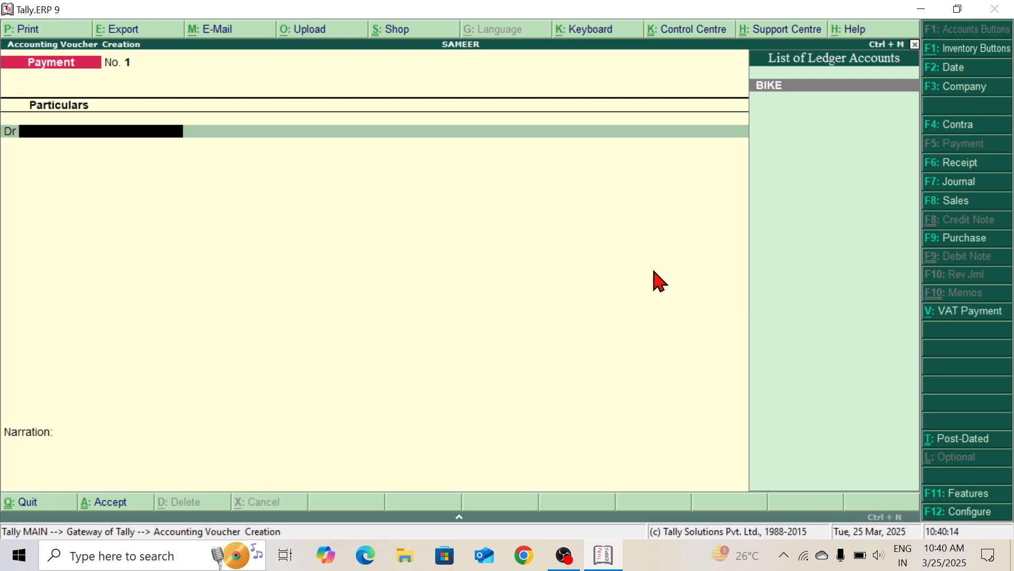
{"action": "key", "text": "Return"}
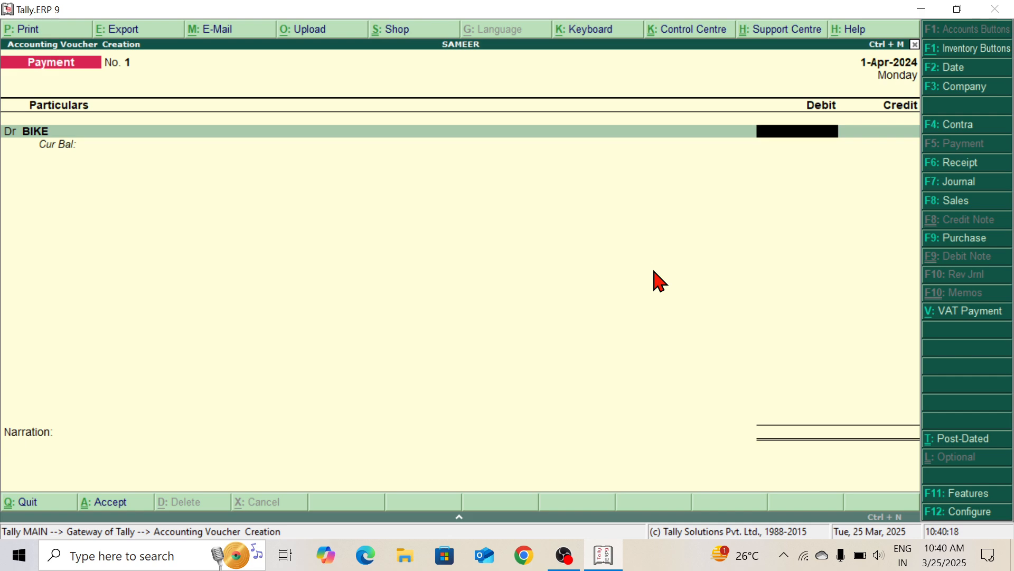
{"action": "type", "text": "120000"}
{"action": "key", "text": "Return"}
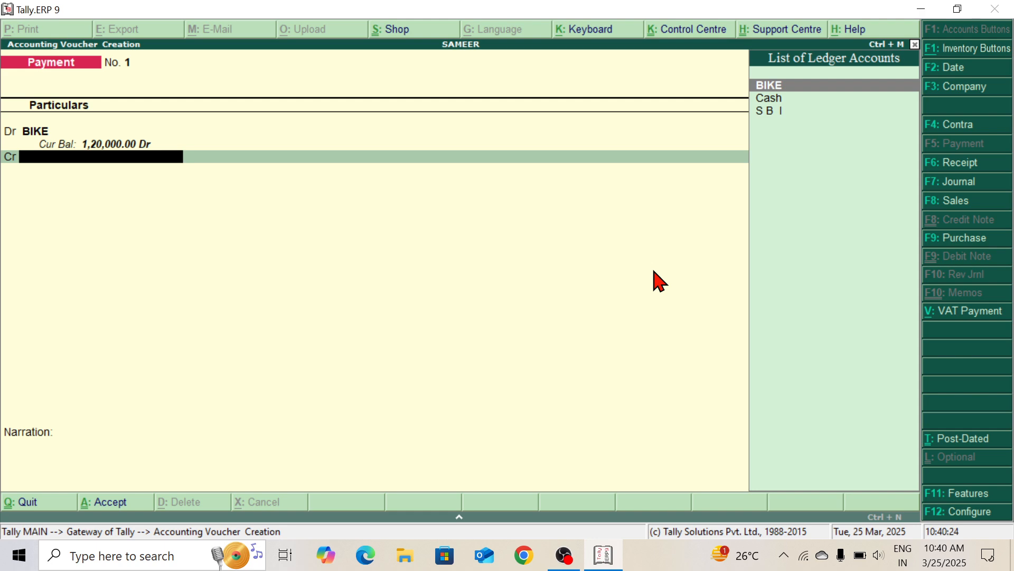
Credit S B I with 1,20,000, keep the Cheque bank allocation, and save the payment voucher without a narration
{"action": "key", "text": "Down"}
{"action": "key", "text": "Down"}
{"action": "key", "text": "Return"}
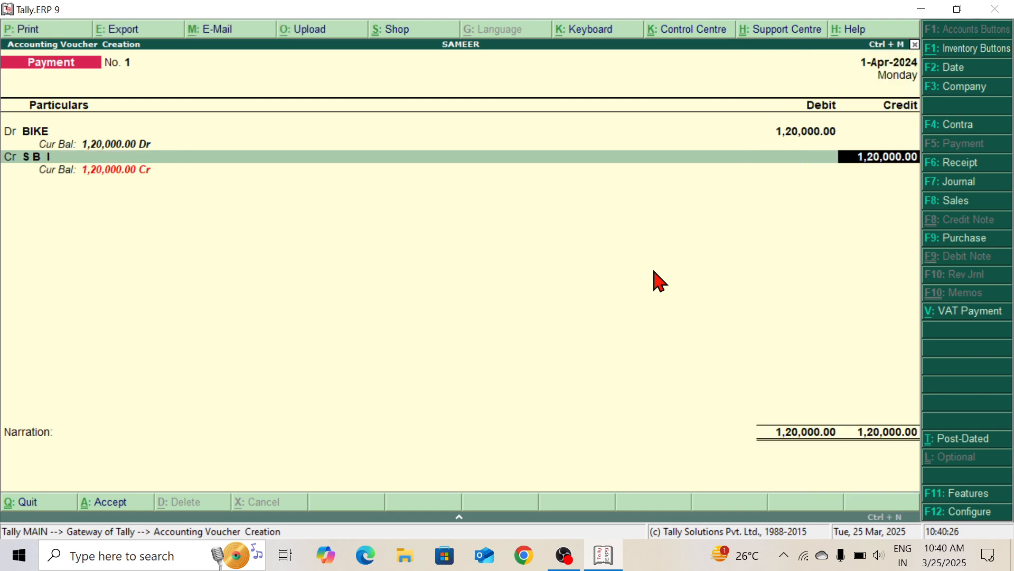
{"action": "key", "text": "Return"}
{"action": "key", "text": "Return"}
{"action": "key", "text": "Return"}
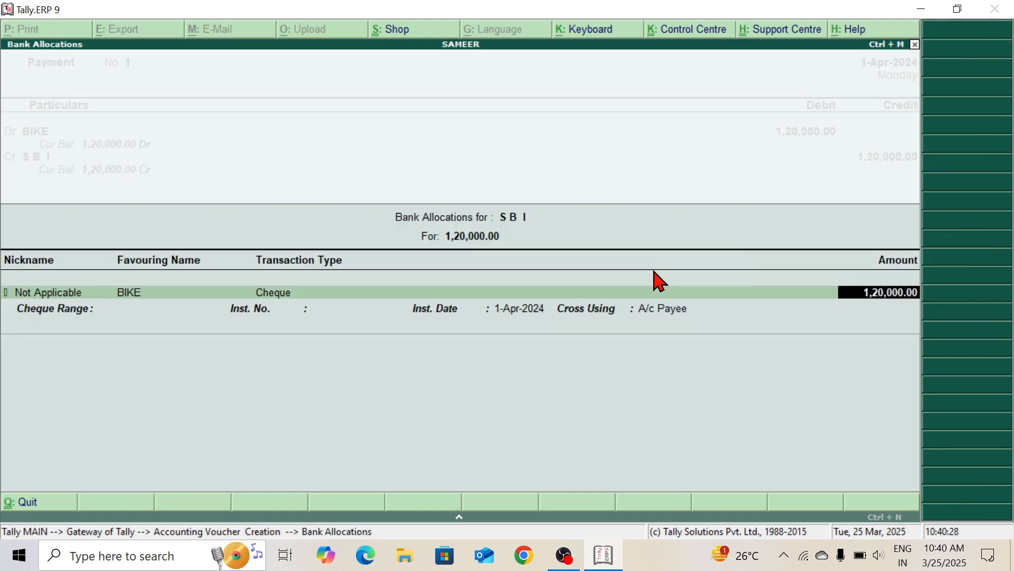
{"action": "key", "text": "Return"}
{"action": "key", "text": "Return"}
{"action": "key", "text": "Return"}
{"action": "key", "text": "Return"}
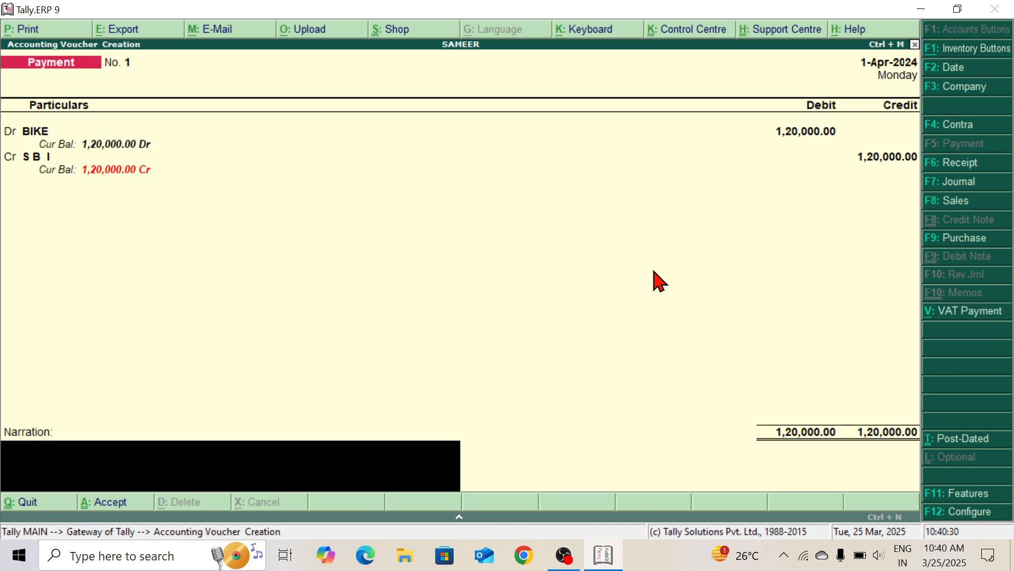
{"action": "key", "text": "Return"}
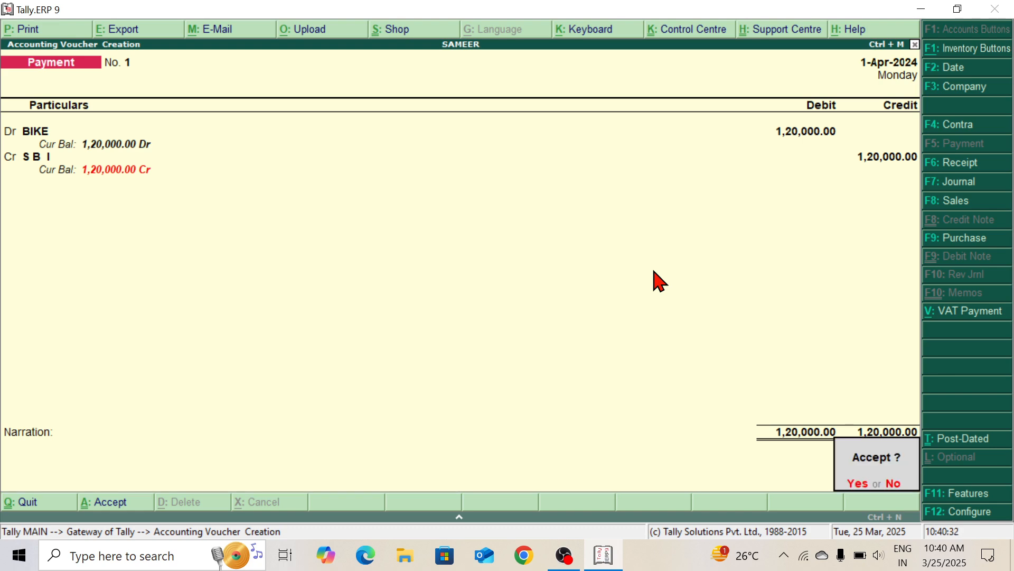
{"action": "key", "text": "Return"}
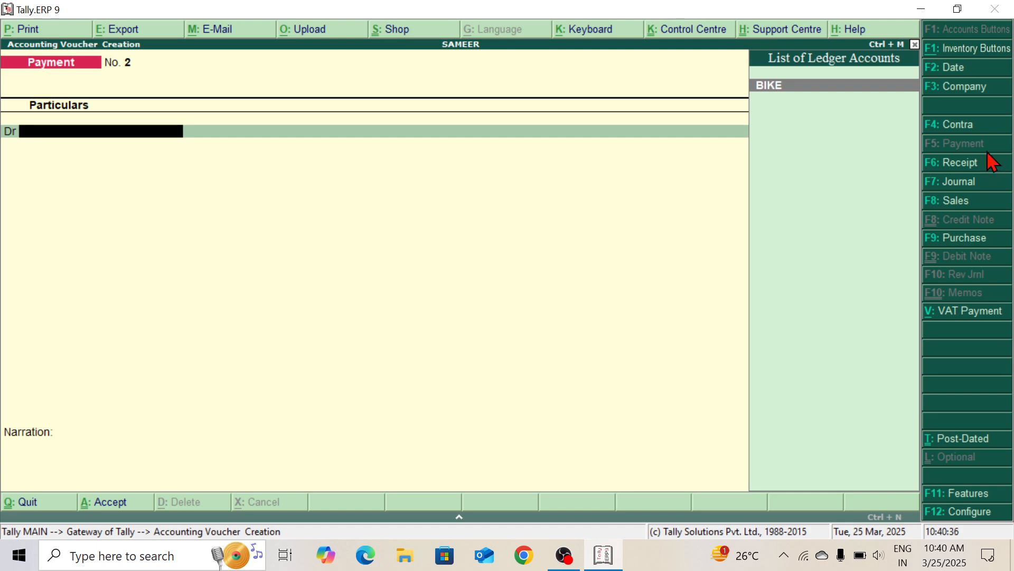
Start a contra voucher and credit the Cash ledger with 1,20,000
{"action": "key", "text": "F4"}
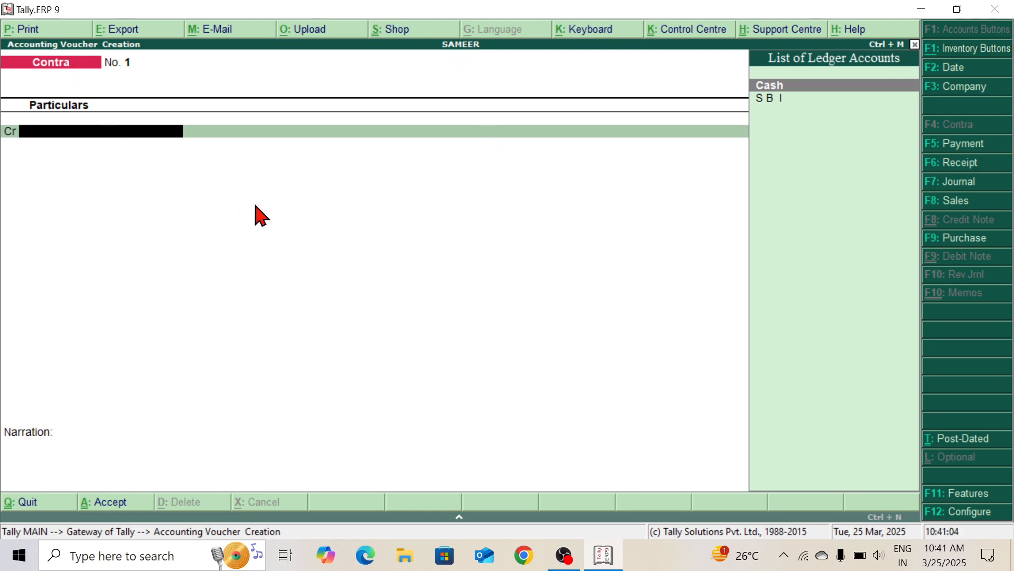
{"action": "key", "text": "Return"}
{"action": "type", "text": "1"}
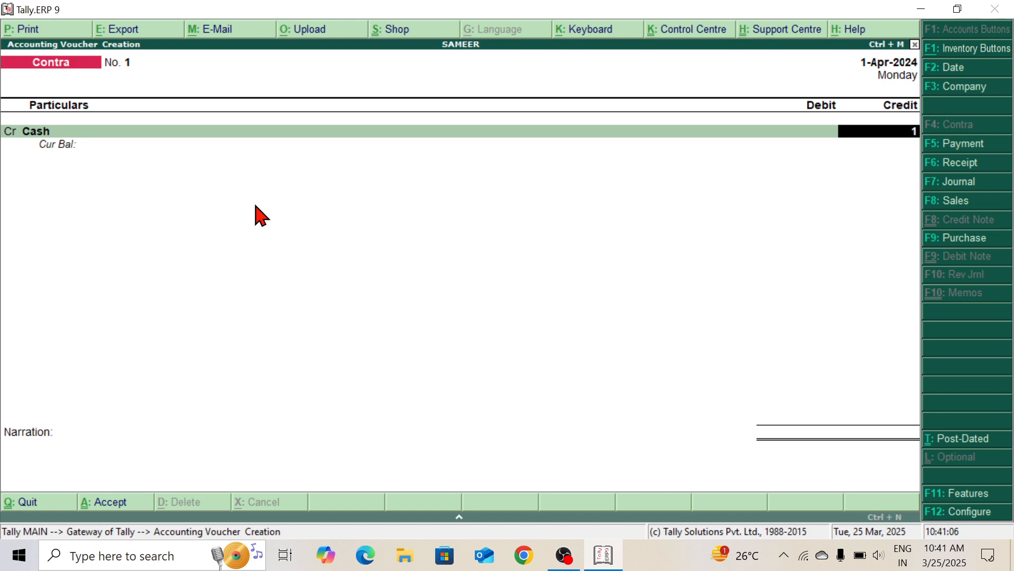
{"action": "type", "text": "20000"}
{"action": "key", "text": "Return"}
{"action": "key", "text": "Return"}
{"action": "key", "text": "Return"}
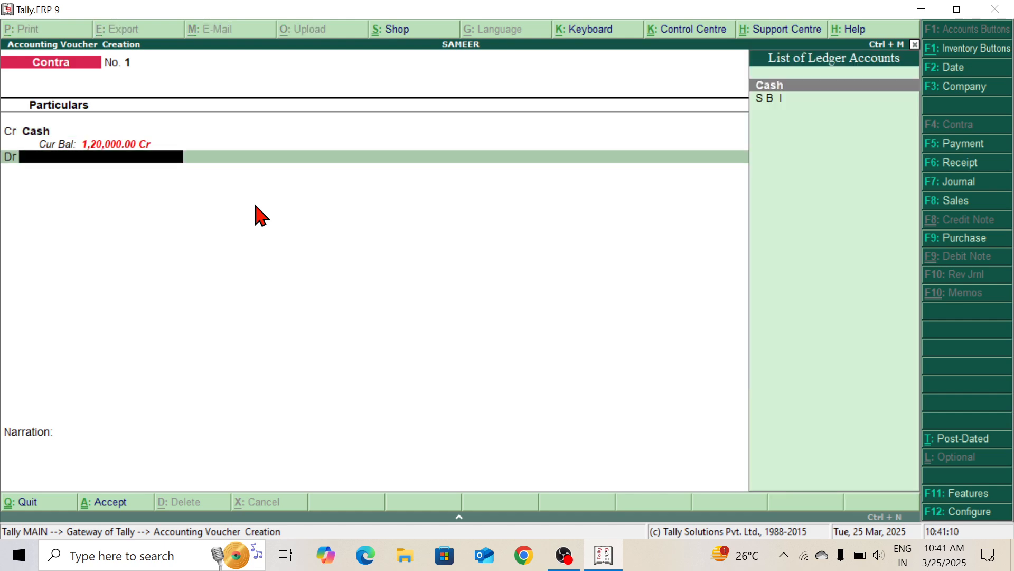
Debit the S B I ledger with 1,20,000 in the contra voucher
{"action": "key", "text": "Down"}
{"action": "key", "text": "Return"}
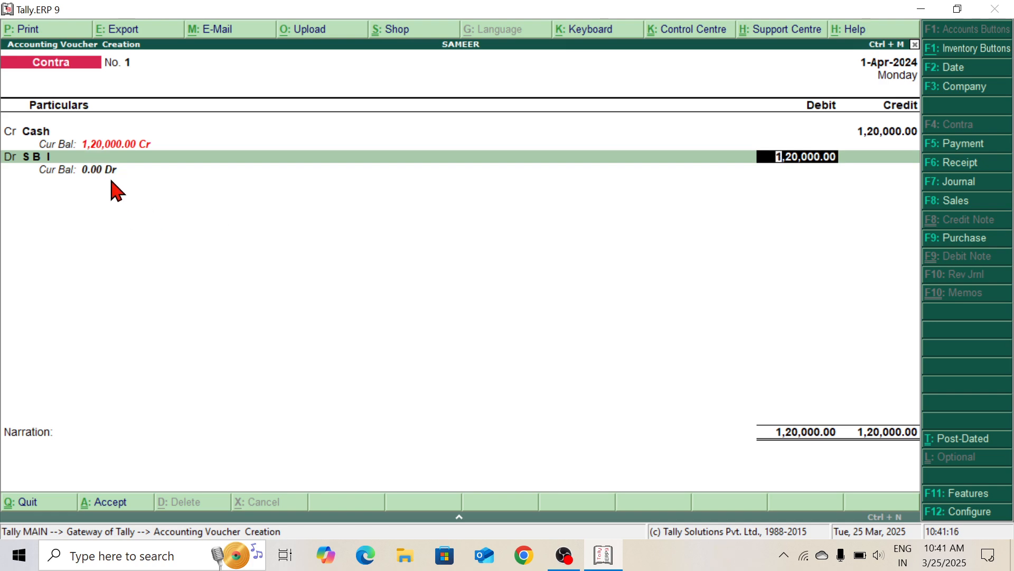
{"action": "key", "text": "Return"}
Enter 120 notes of the 1000 denomination for the cash deposit, save the contra voucher and quit voucher entry
{"action": "key", "text": "Return"}
{"action": "key", "text": "Return"}
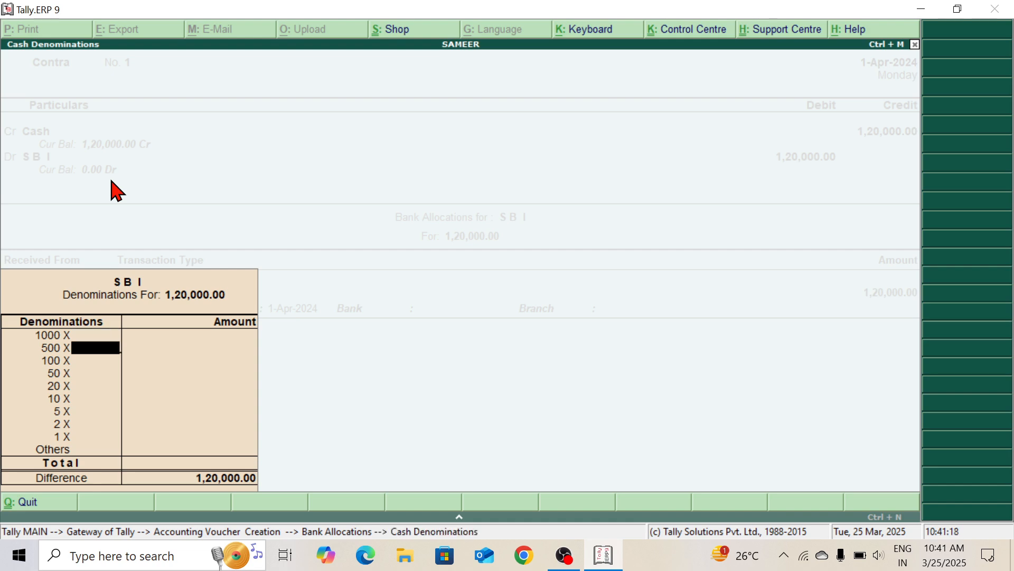
{"action": "key", "text": "Up"}
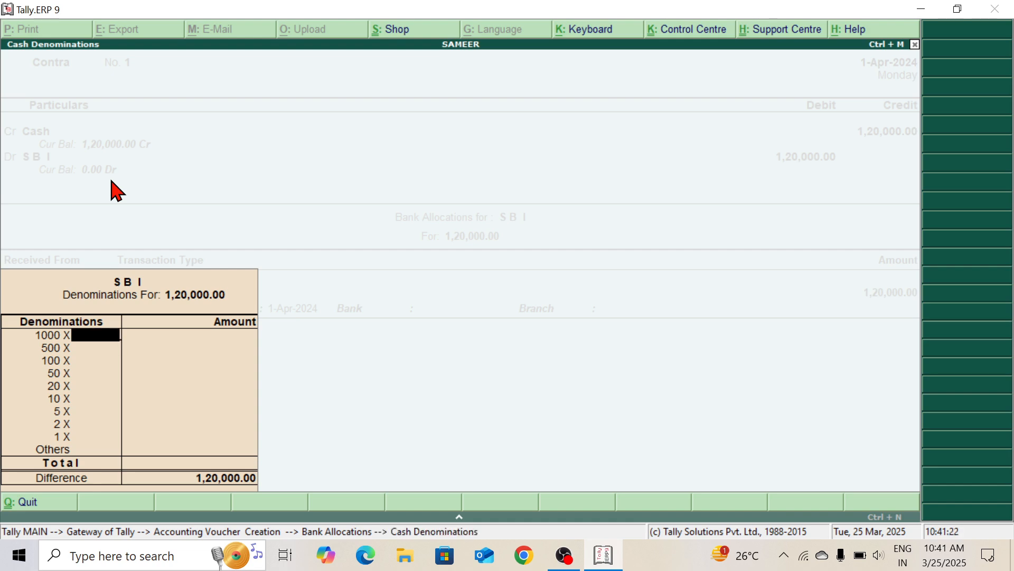
{"action": "type", "text": "120"}
{"action": "key", "text": "Return"}
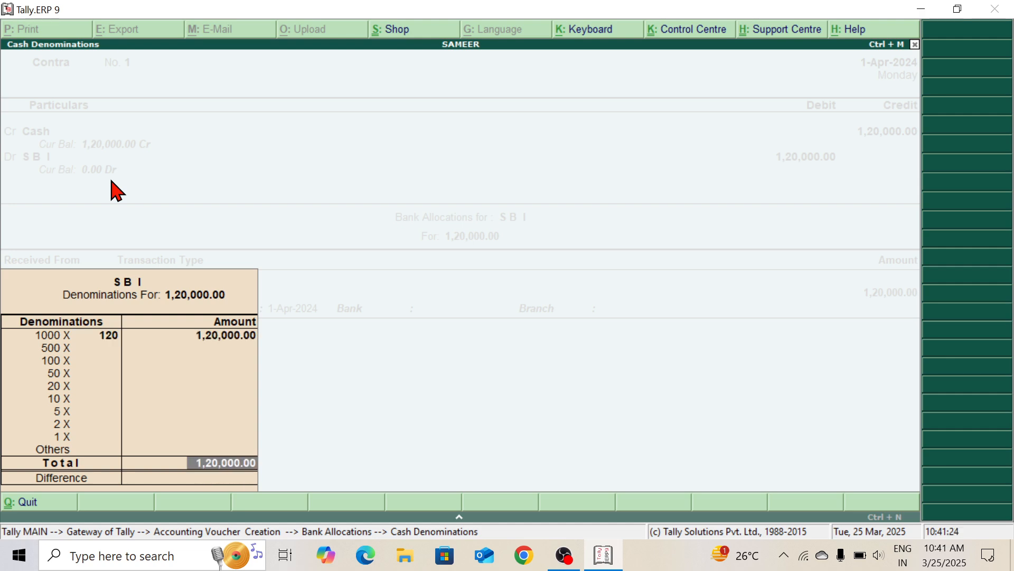
{"action": "key", "text": "Return"}
{"action": "key", "text": "Return"}
{"action": "key", "text": "Return"}
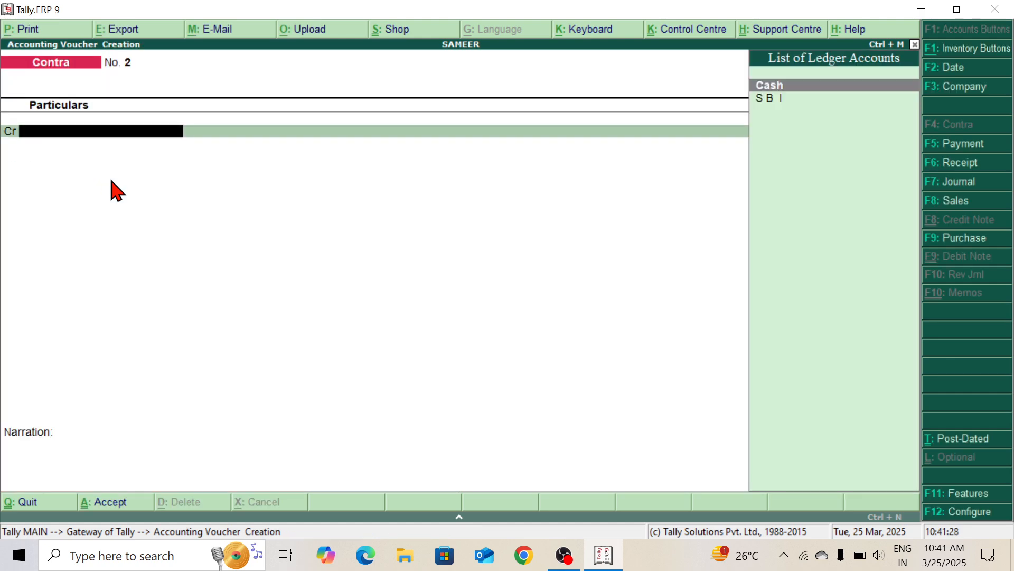
{"action": "key", "text": "Escape"}
{"action": "key", "text": "Return"}
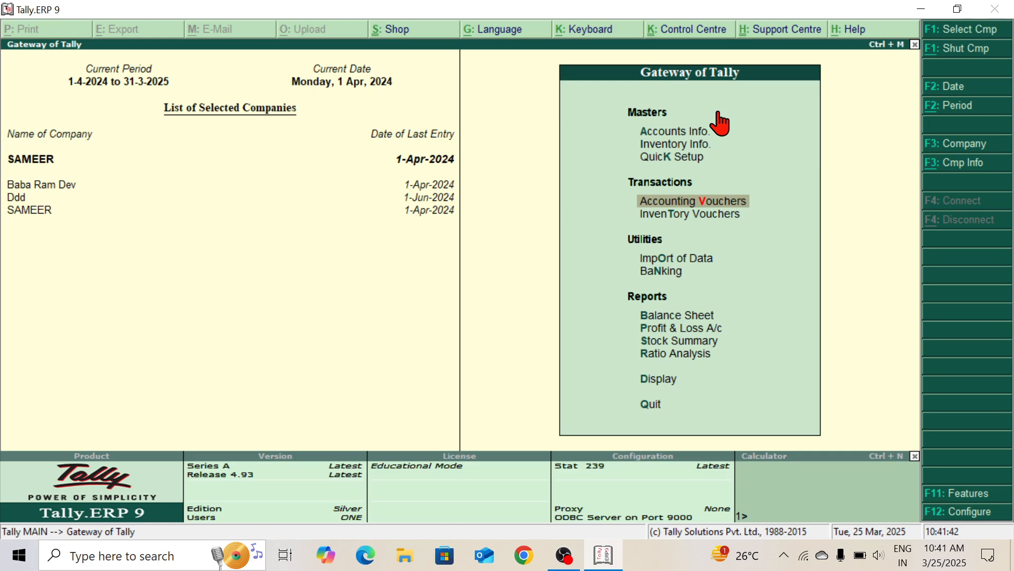
{"action": "key", "text": "d"}
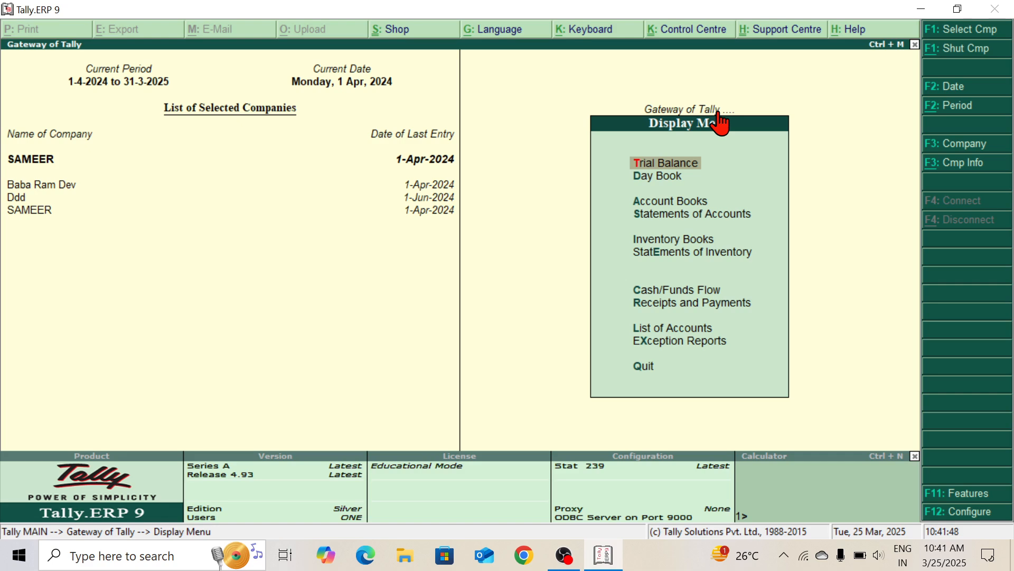
{"action": "key", "text": "Down"}
{"action": "key", "text": "Down"}
{"action": "key", "text": "Down"}
{"action": "key", "text": "Down"}
{"action": "key", "text": "Down"}
{"action": "key", "text": "Down"}
{"action": "key", "text": "Down"}
{"action": "key", "text": "Down"}
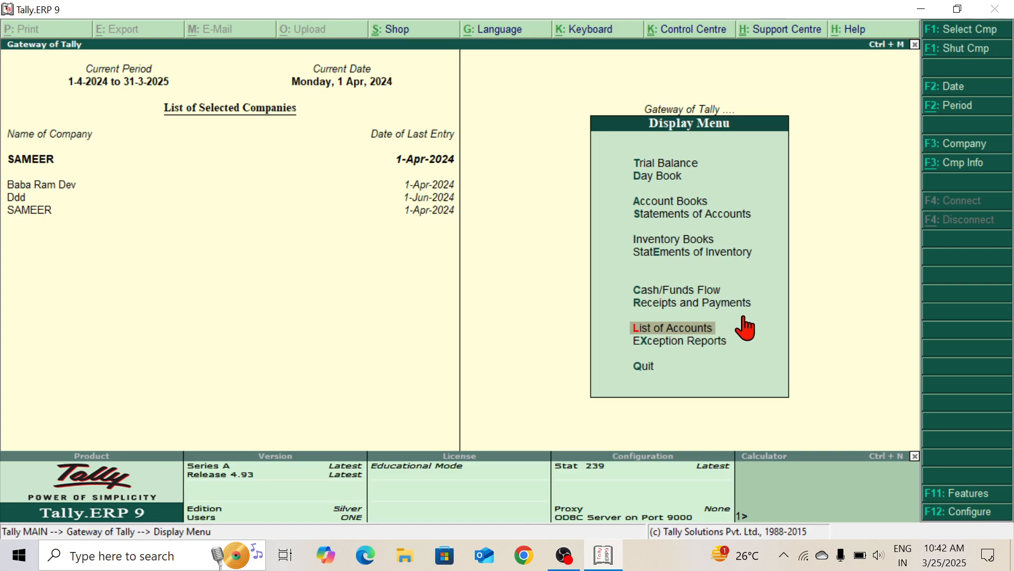
{"action": "key", "text": "Escape"}
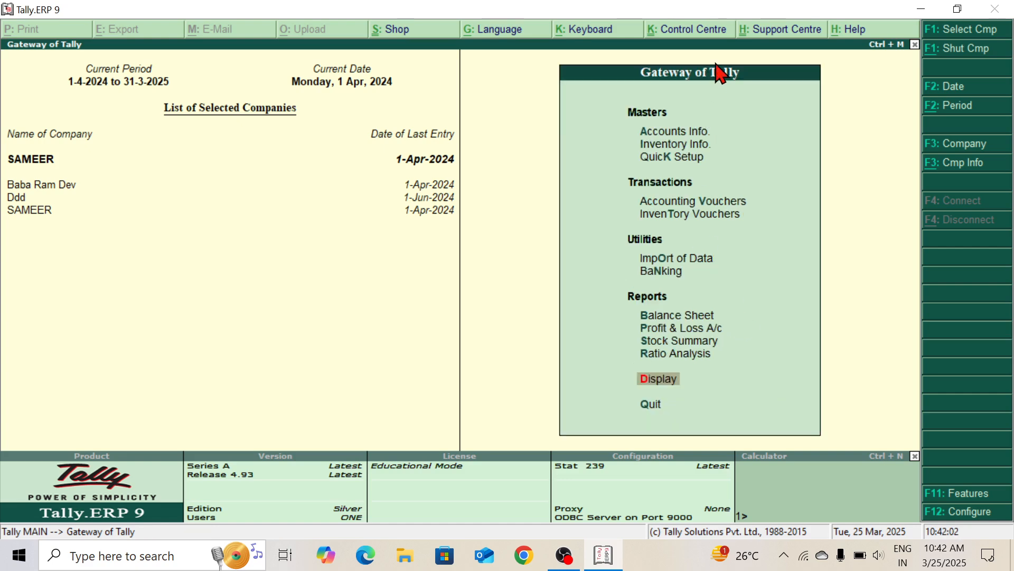
View the company's list of accounts and return to the Gateway of Tally
{"action": "left_click", "coordinate": [658, 383]}
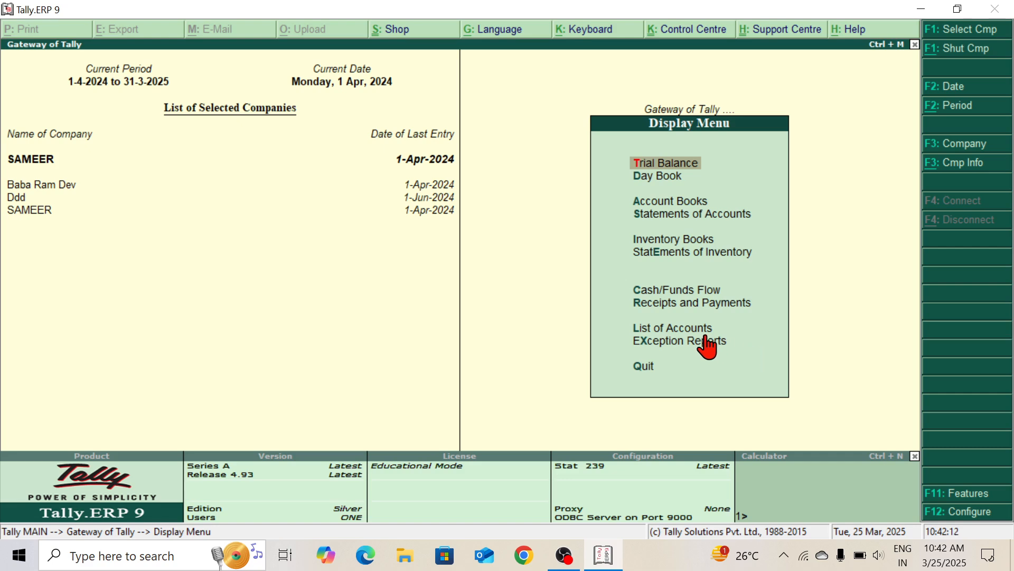
{"action": "left_click", "coordinate": [638, 333]}
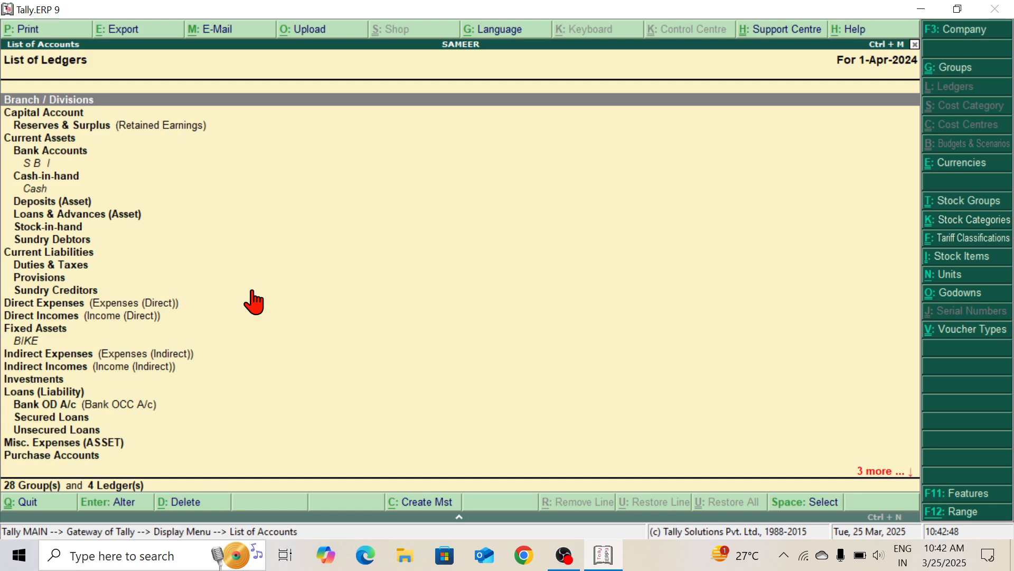
{"action": "key", "text": "Escape"}
{"action": "key", "text": "Escape"}
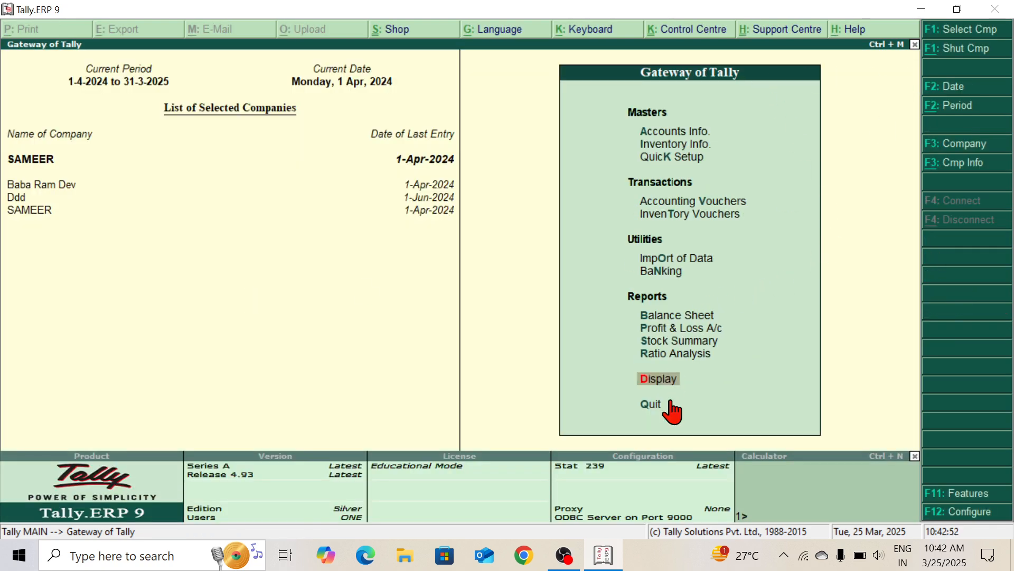
Start exporting the List of Ledgers, keeping Default (All Languages), the XML (Data Interchange) format and the export location C:\Program Files\Tally.ERP9
{"action": "left_click", "coordinate": [659, 387]}
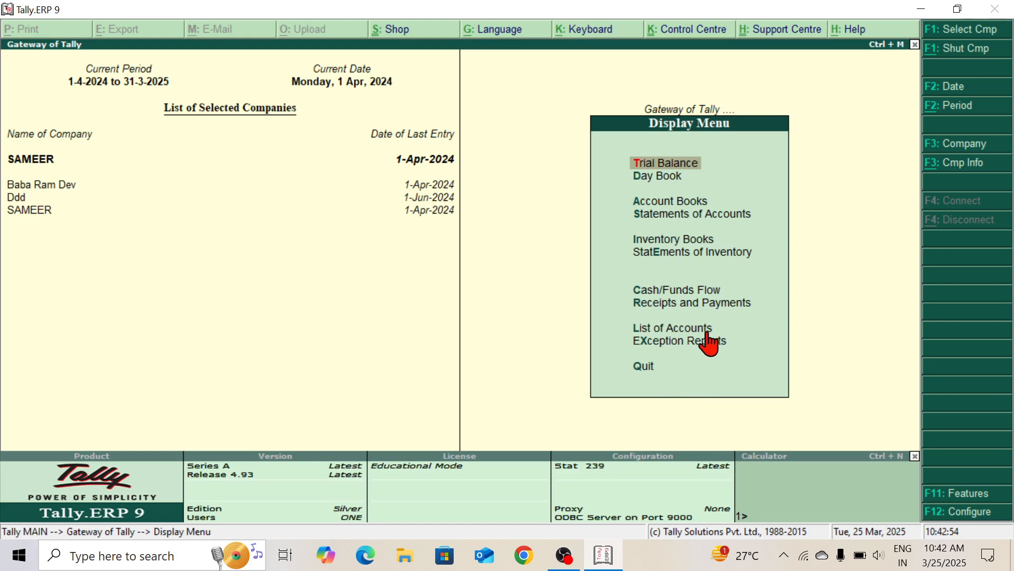
{"action": "left_click", "coordinate": [670, 329]}
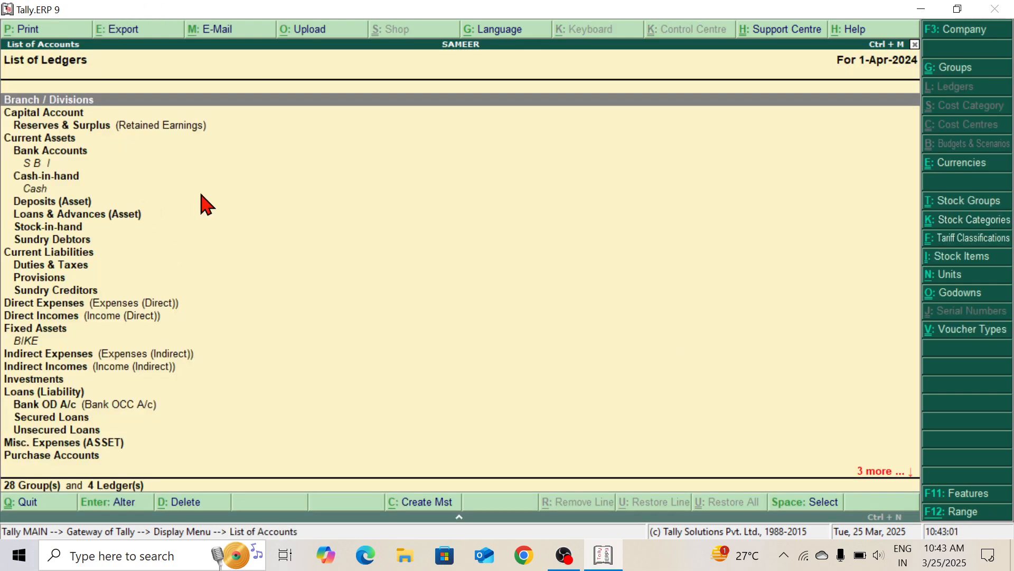
{"action": "left_click", "coordinate": [127, 33]}
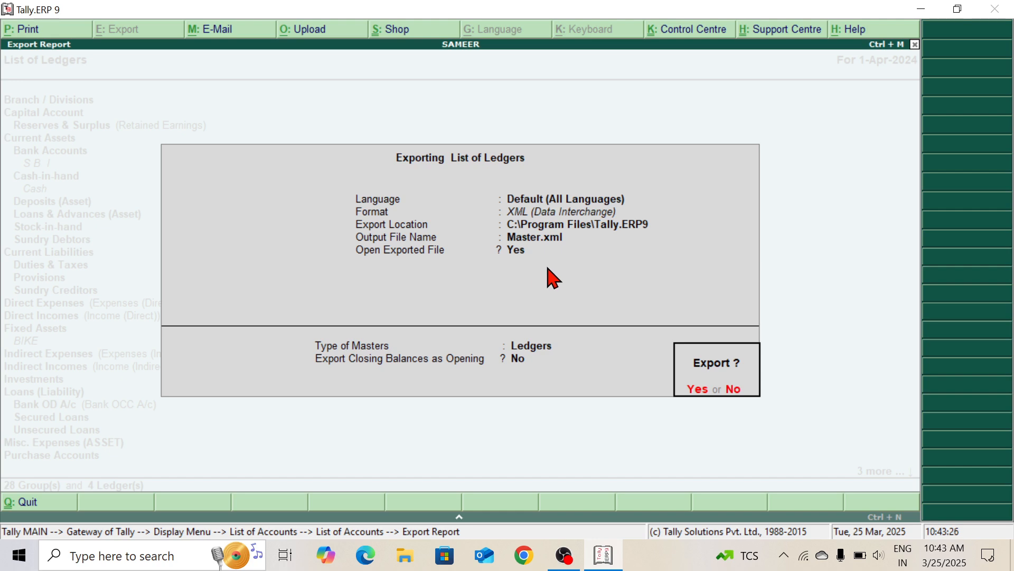
{"action": "key", "text": "n"}
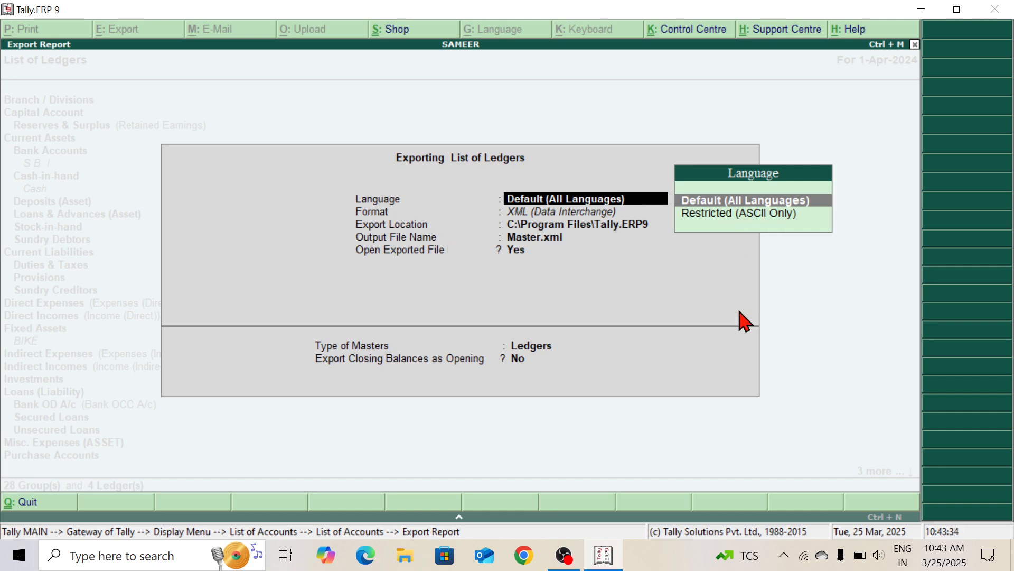
{"action": "key", "text": "Return"}
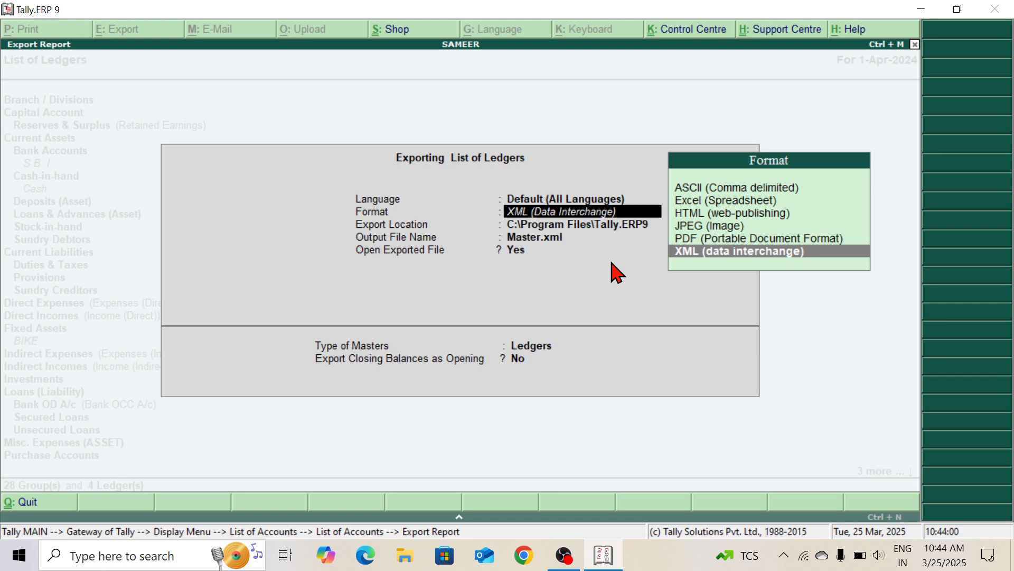
{"action": "key", "text": "Return"}
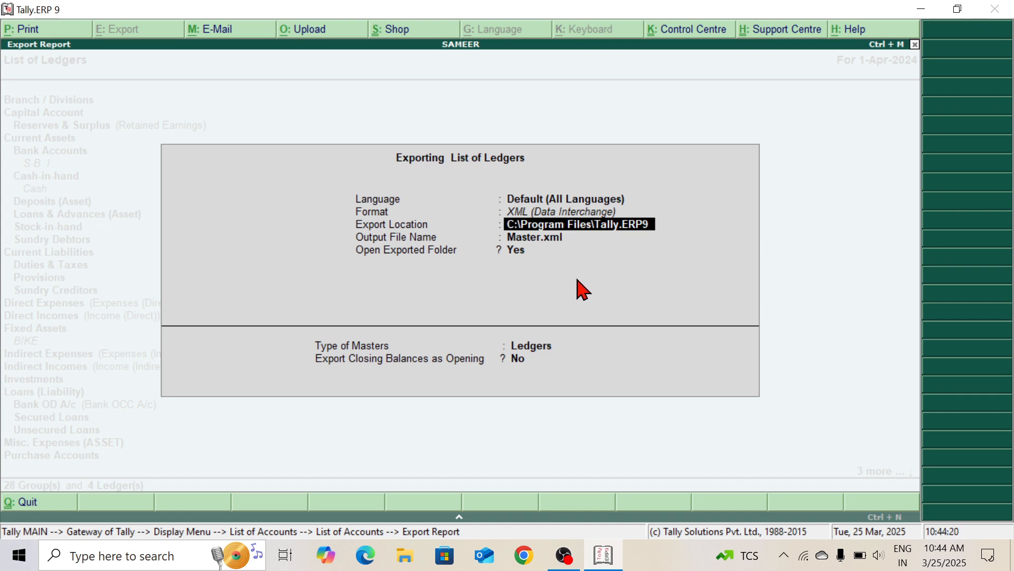
{"action": "key", "text": "Return"}
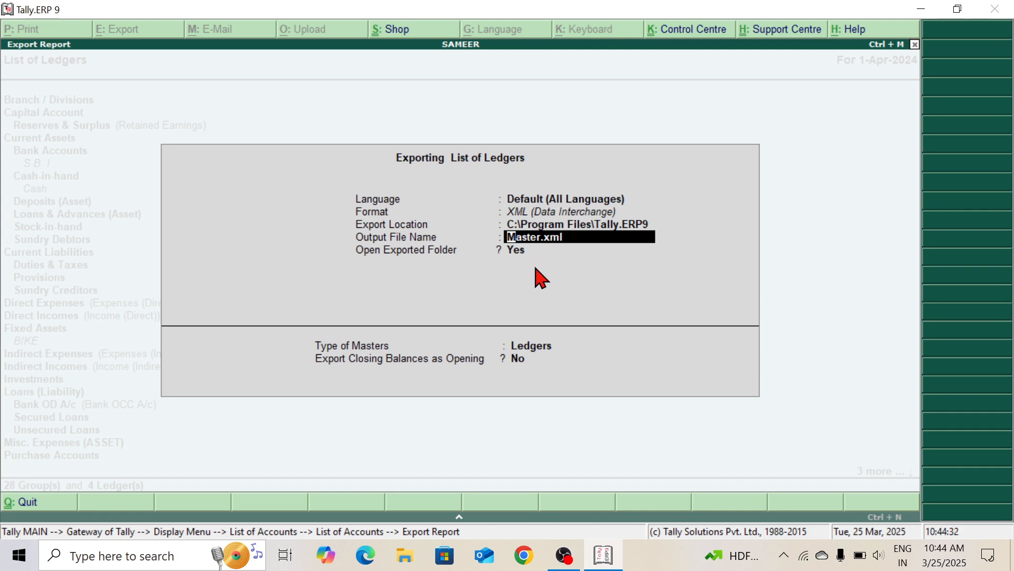
Name the output file Ledger.xml, keep the remaining options, export it over the existing file, and close the exported folder
{"action": "type", "text": "LED"}
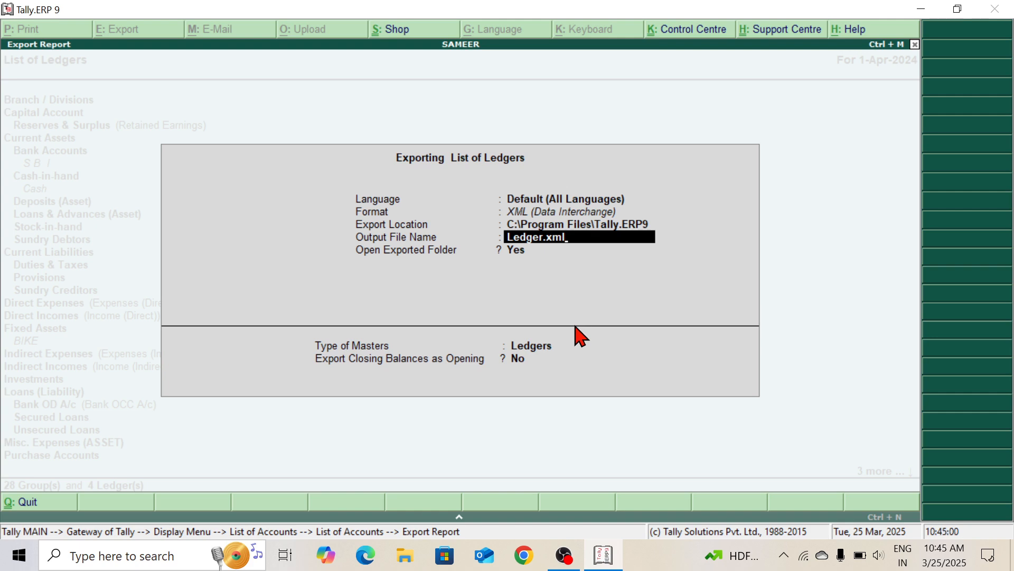
{"action": "key", "text": "Return"}
{"action": "key", "text": "Return"}
{"action": "key", "text": "Return"}
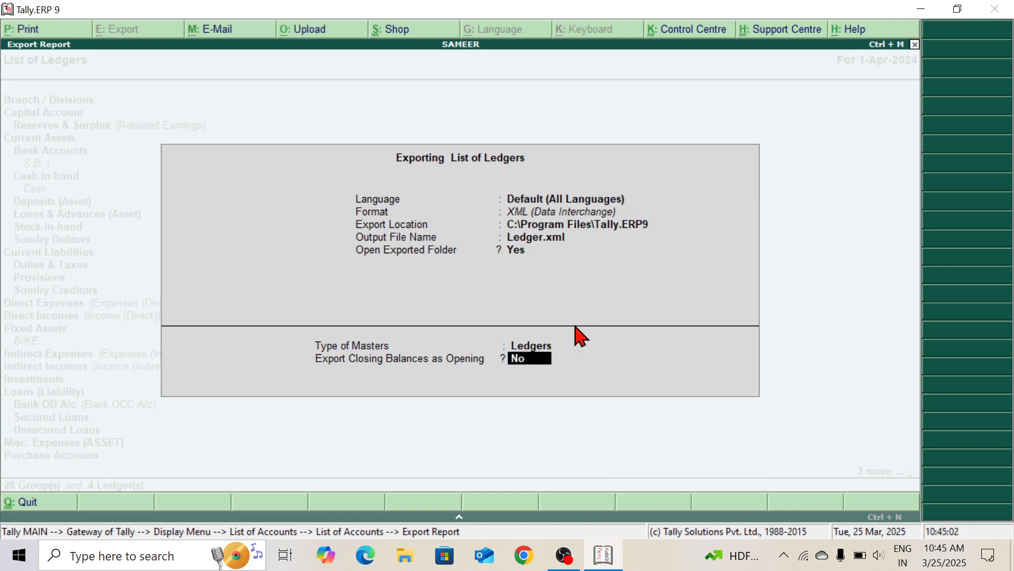
{"action": "key", "text": "Return"}
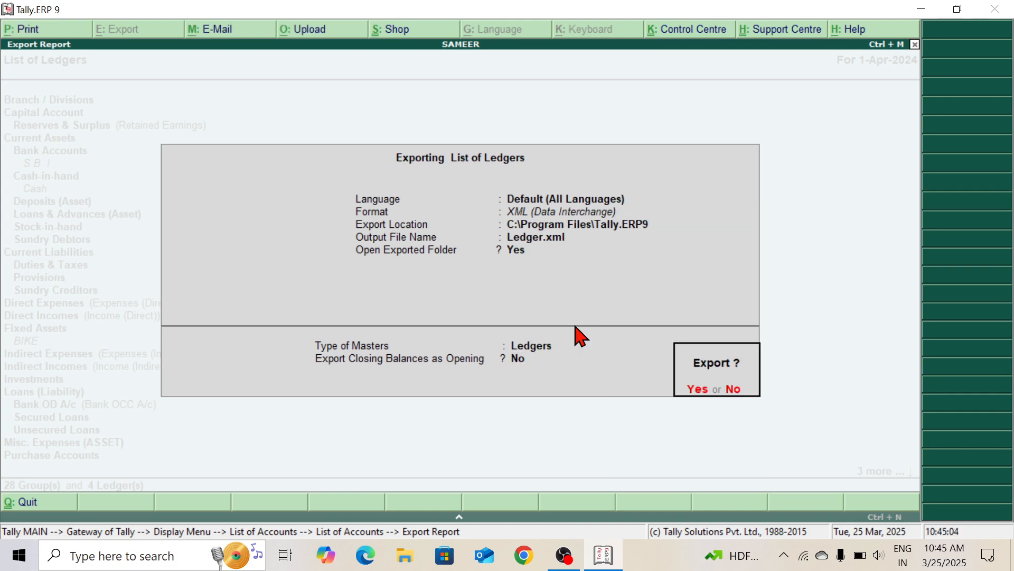
{"action": "key", "text": "Return"}
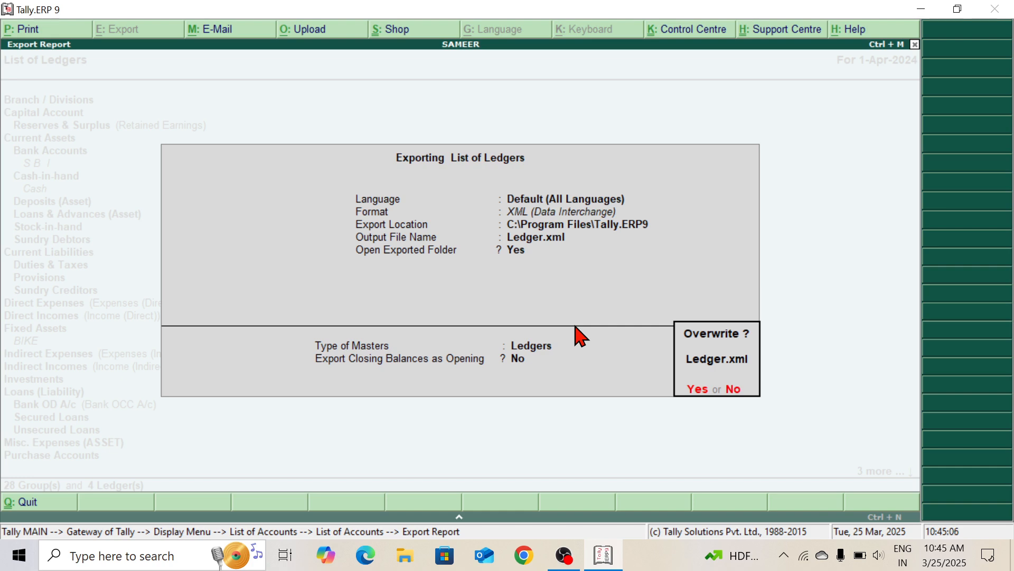
{"action": "key", "text": "Return"}
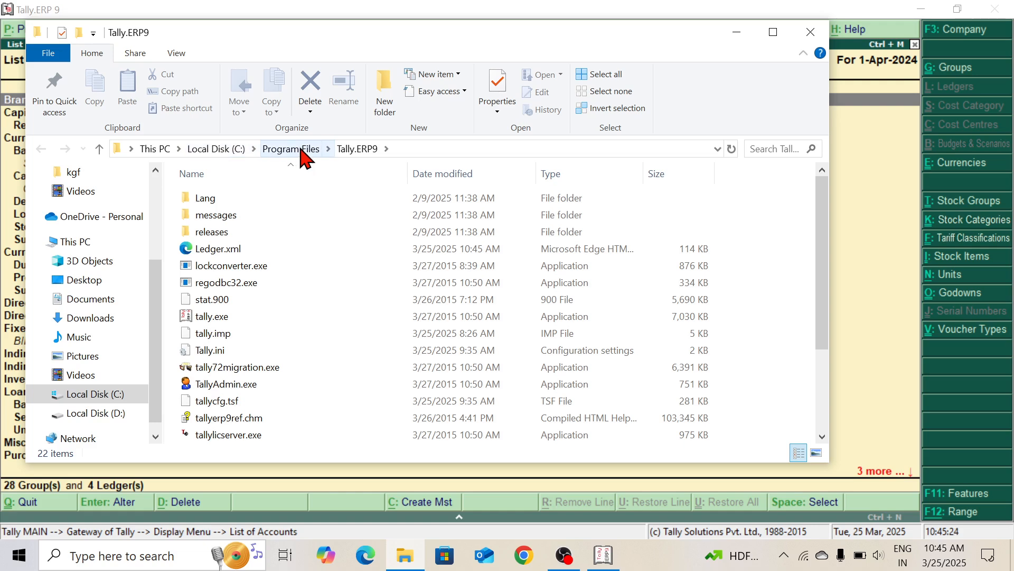
{"action": "left_click", "coordinate": [812, 35]}
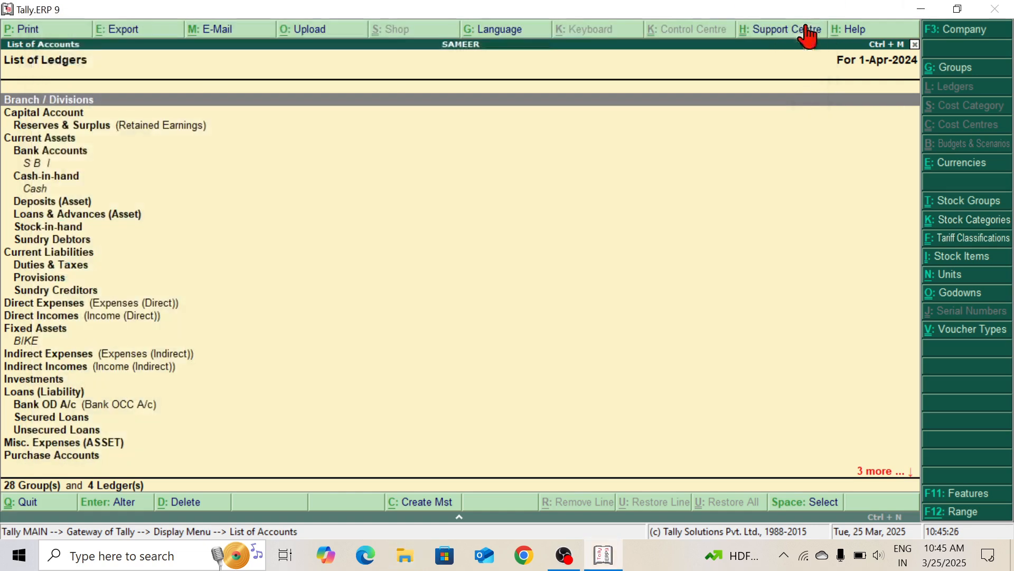
Switch to File Explorer, check C:\Program Files\Tally.ERP9 for the exported ledger file, and close the window
{"action": "left_click", "coordinate": [400, 568]}
{"action": "left_click", "coordinate": [818, 35]}
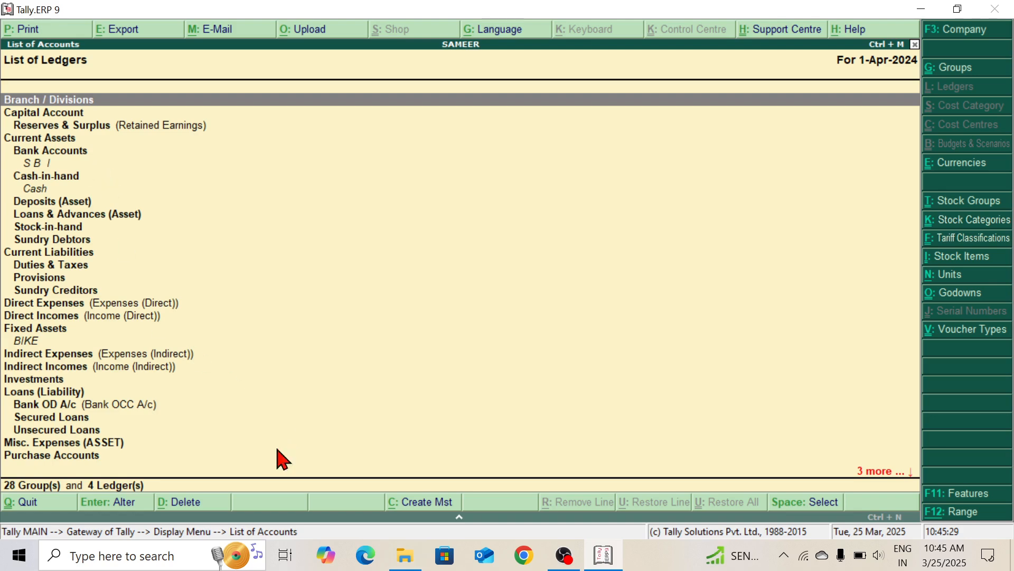
{"action": "left_click", "coordinate": [404, 554]}
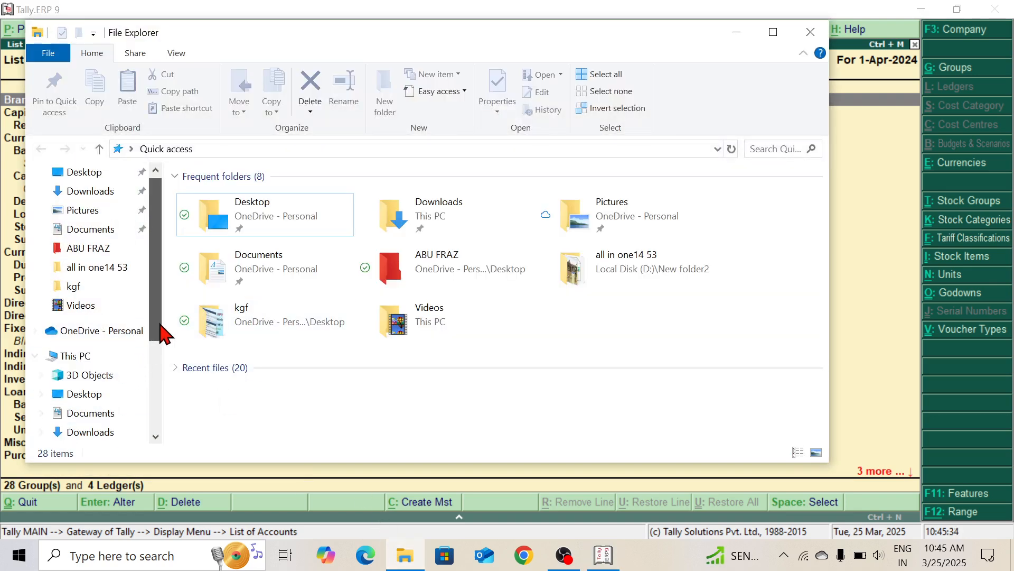
{"action": "left_click_drag", "start_coordinate": [160, 320], "coordinate": [159, 435]}
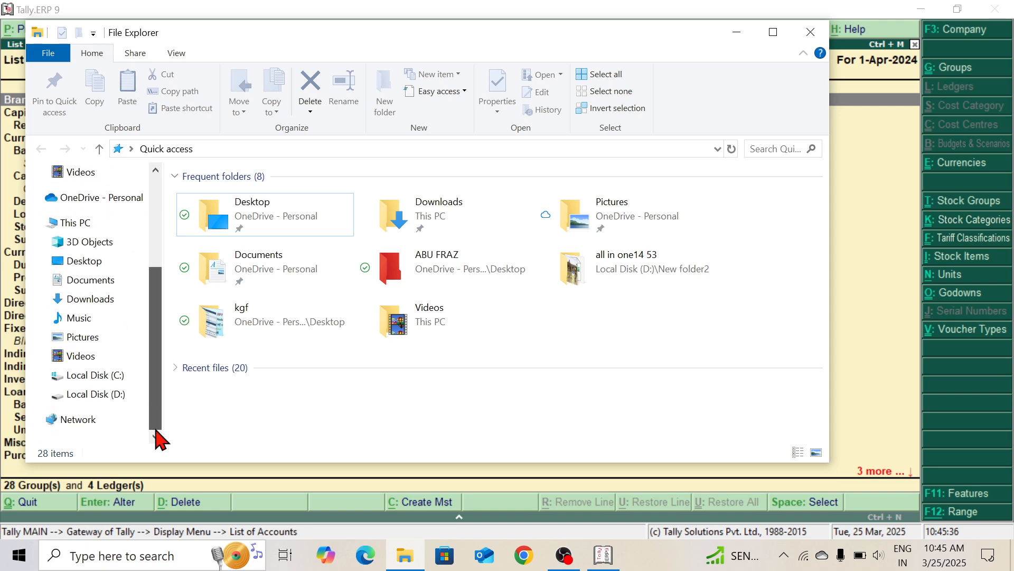
{"action": "left_click", "coordinate": [103, 373]}
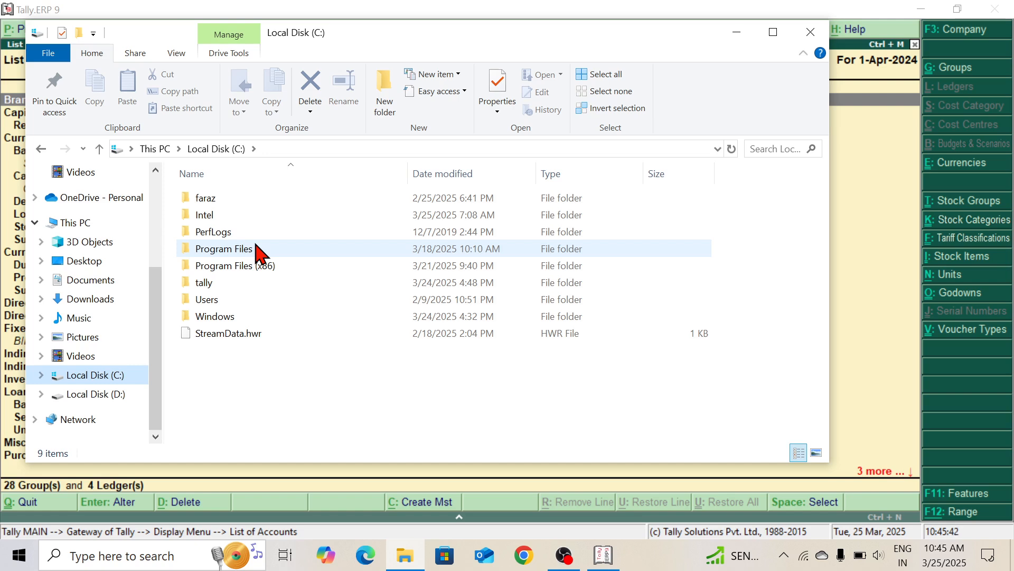
{"action": "double_click", "coordinate": [257, 248]}
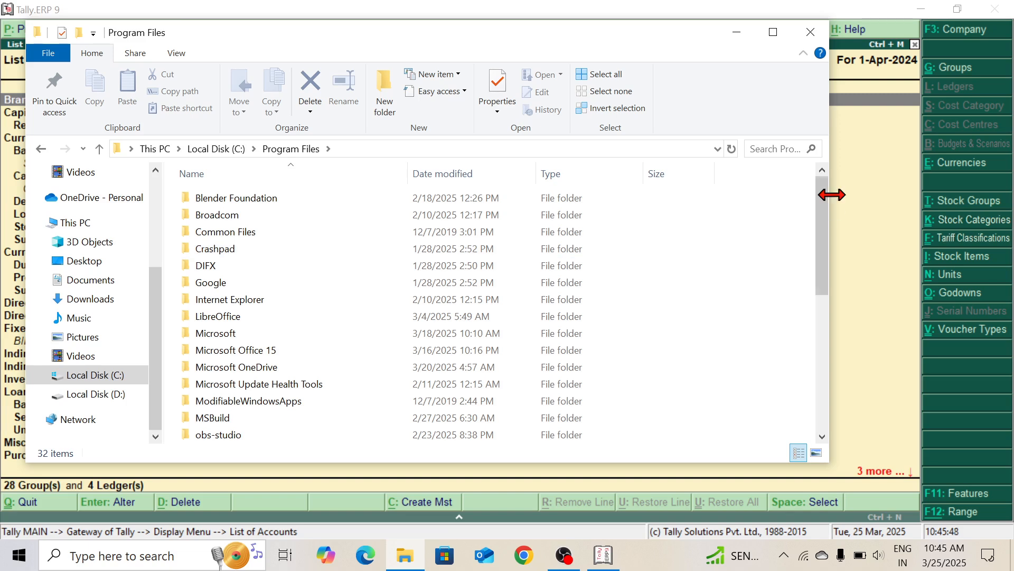
{"action": "left_click_drag", "start_coordinate": [828, 209], "coordinate": [825, 317]}
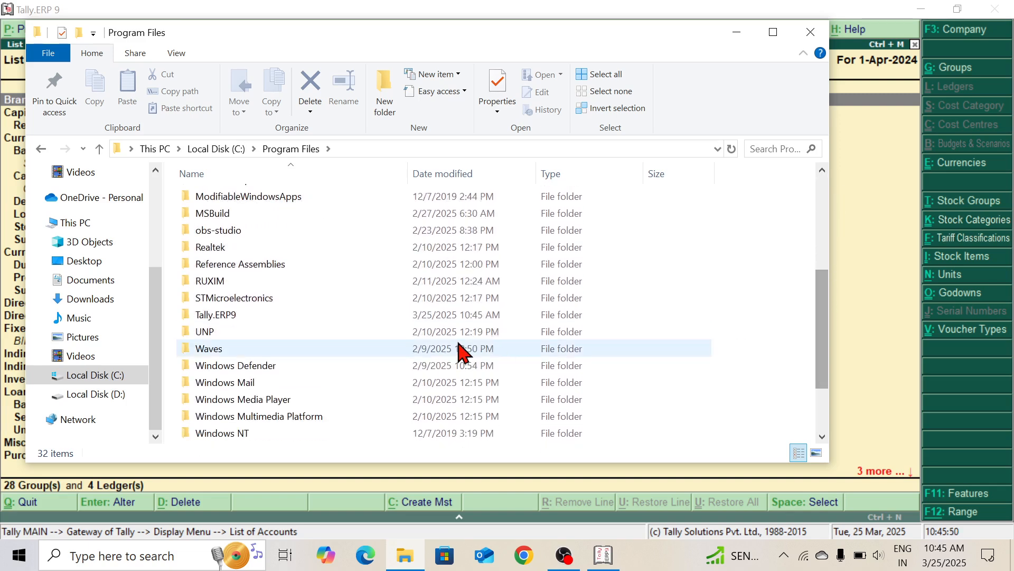
{"action": "left_click", "coordinate": [301, 315]}
{"action": "double_click", "coordinate": [301, 314]}
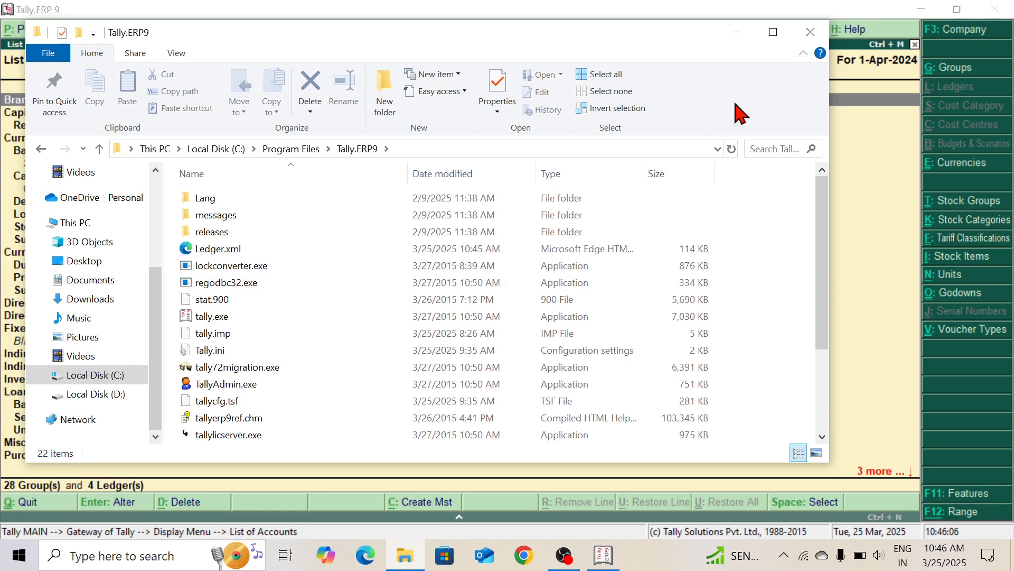
{"action": "left_click", "coordinate": [810, 32]}
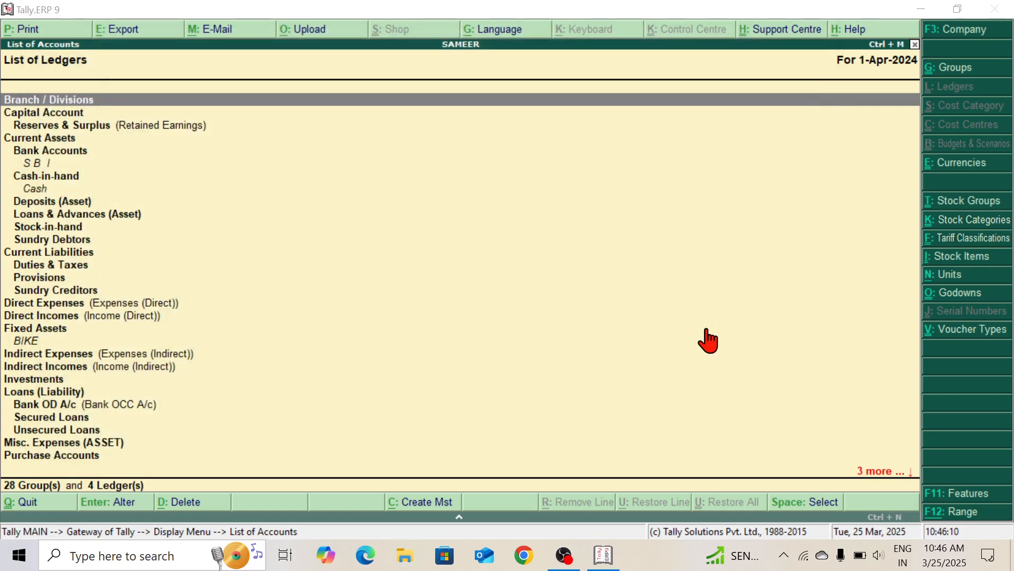
Leave the list of ledgers and create a new company by entering only its name and keeping the default settings
{"action": "left_click", "coordinate": [648, 329]}
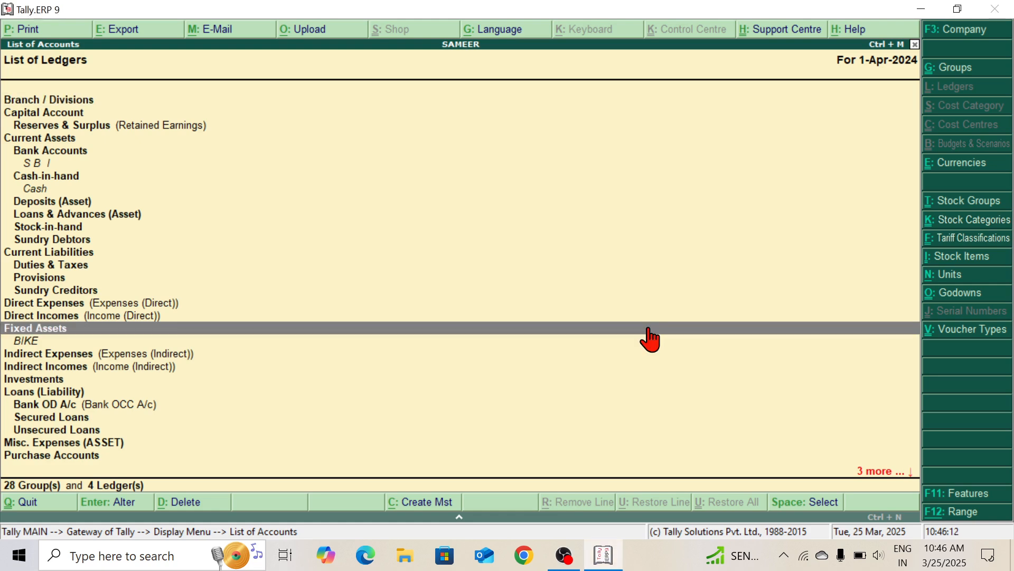
{"action": "key", "text": "Escape"}
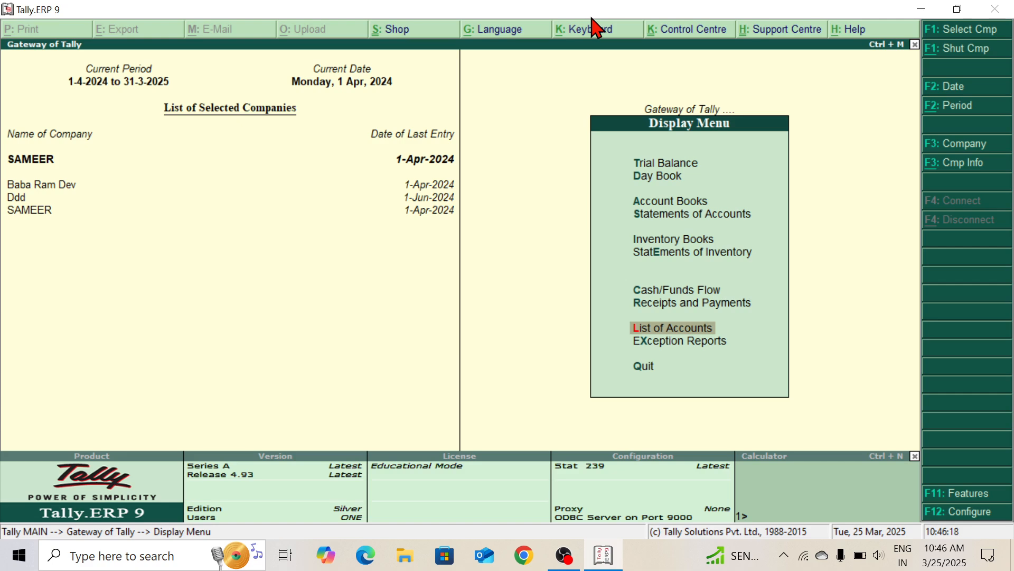
{"action": "key", "text": "Escape"}
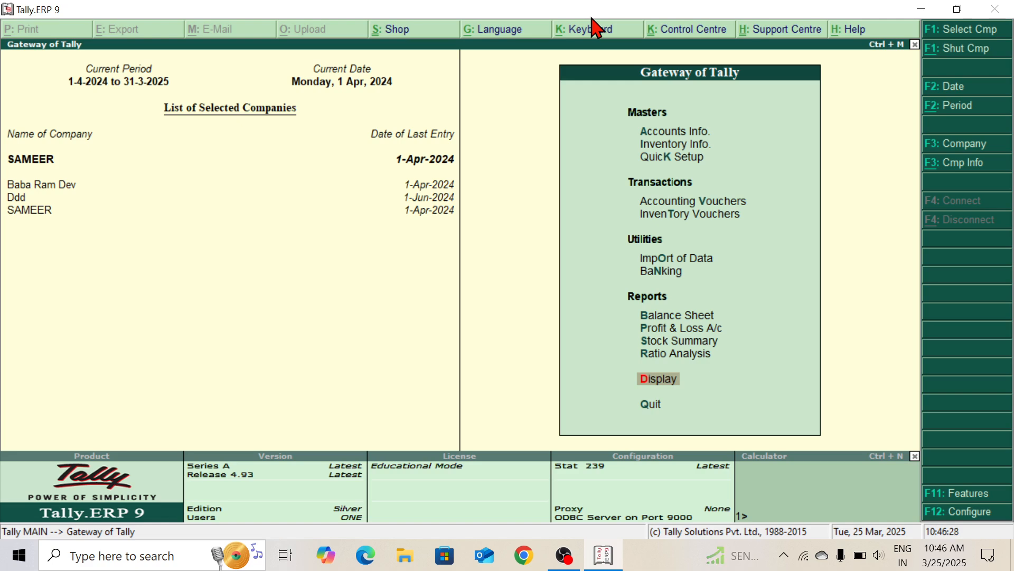
{"action": "key", "text": "alt+F3"}
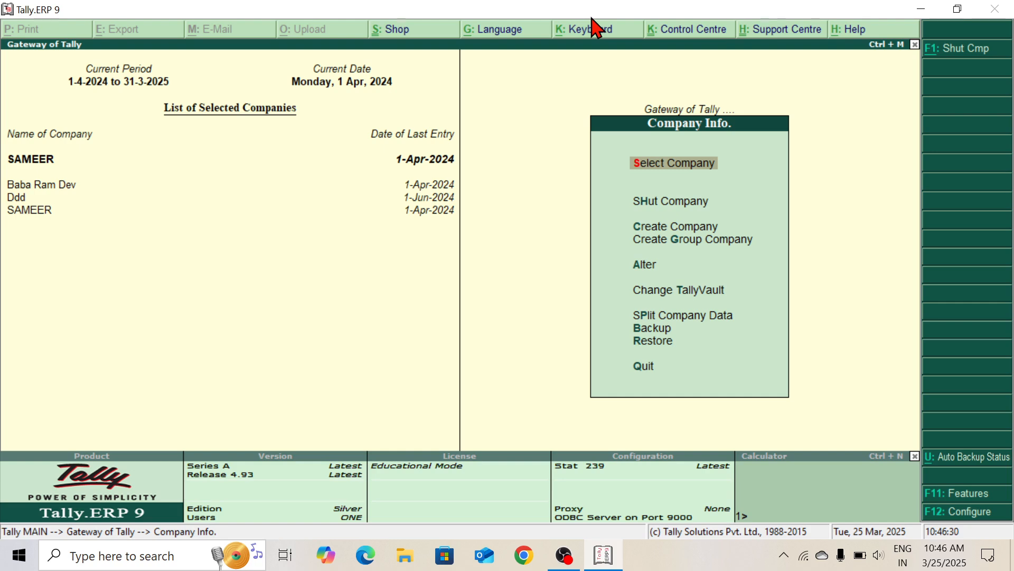
{"action": "key", "text": "c"}
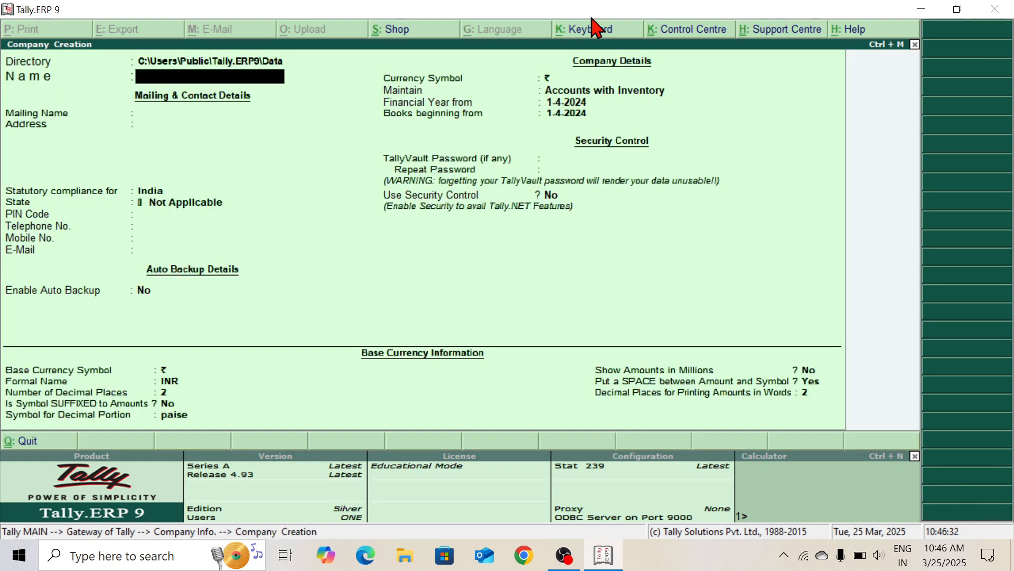
{"action": "type", "text": "Shikha"}
{"action": "key", "text": "ctrl+a"}
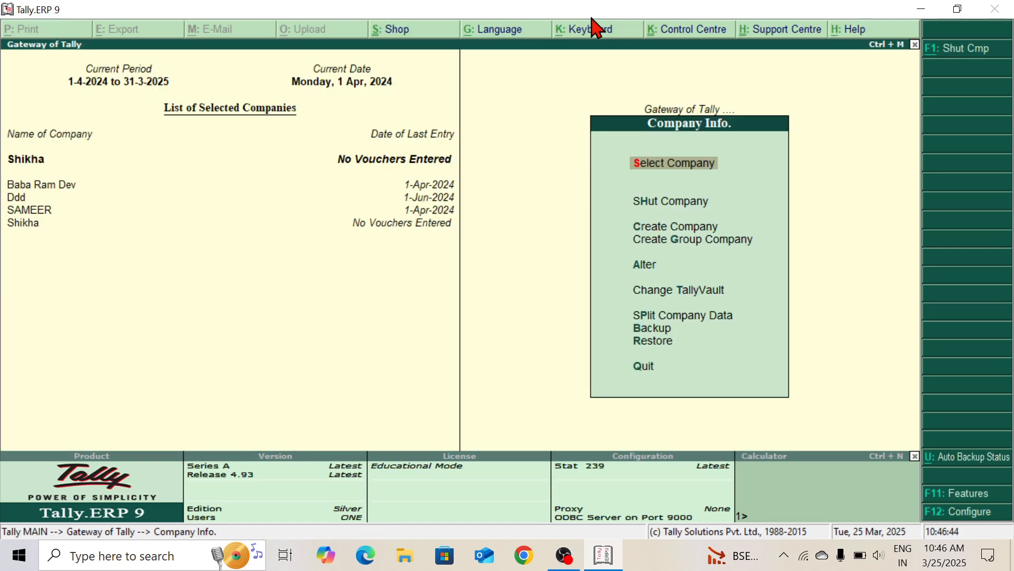
{"action": "key", "text": "Escape"}
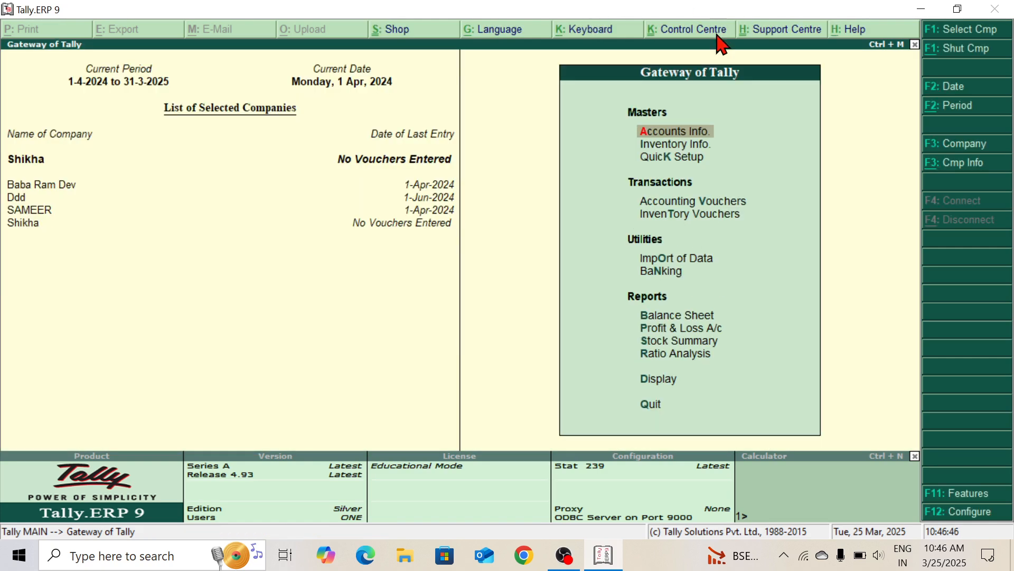
Check the list of ledgers in the newly created company, and return to the Gateway of Tally
{"action": "left_click", "coordinate": [698, 132]}
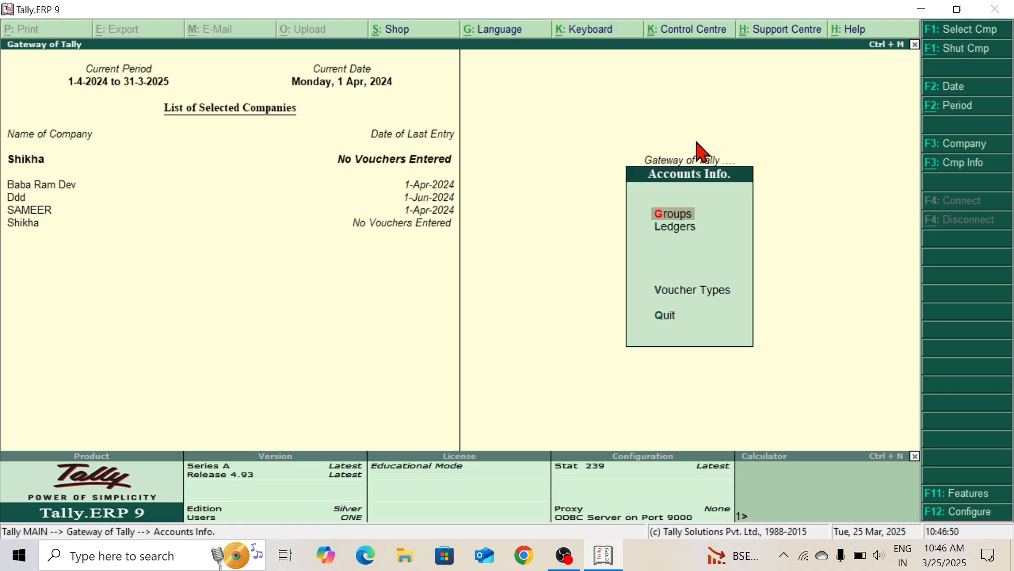
{"action": "key", "text": "Down"}
{"action": "key", "text": "Return"}
{"action": "key", "text": "d"}
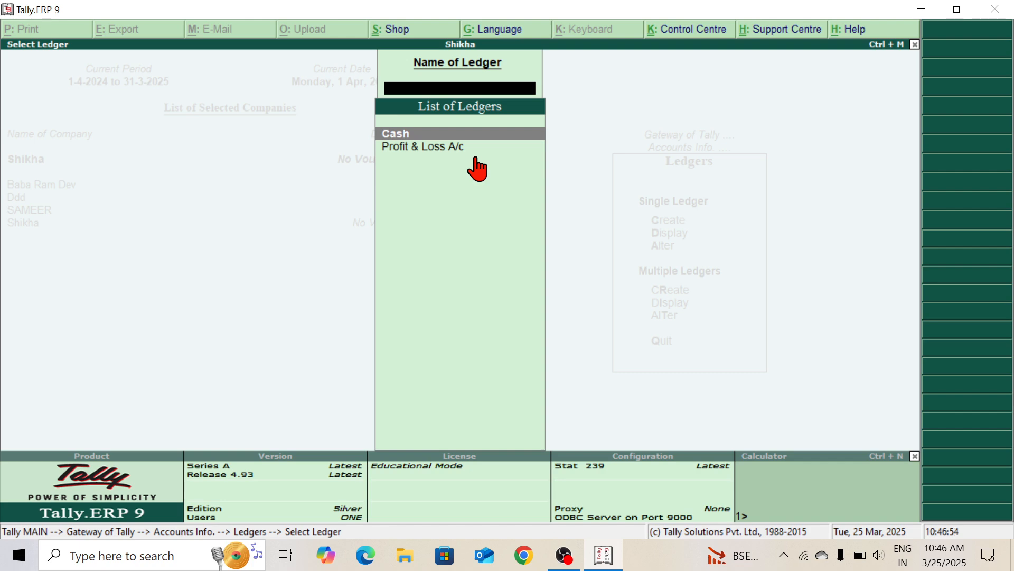
{"action": "key", "text": "Escape"}
{"action": "key", "text": "Escape"}
{"action": "key", "text": "Escape"}
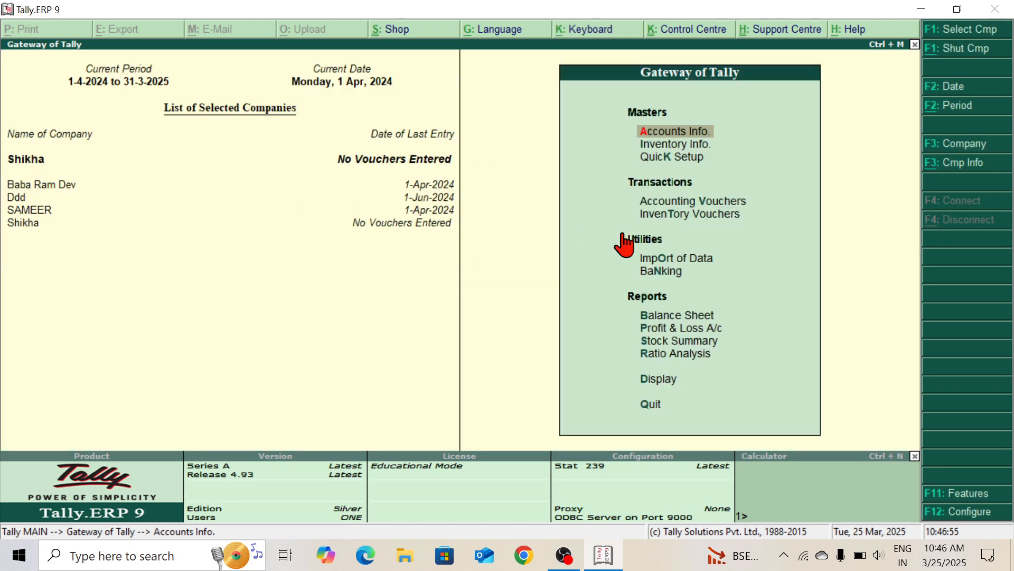
Import the masters from Ledger.xml into the new company, treating existing entries with Combine Opening Balances
{"action": "left_click", "coordinate": [663, 265]}
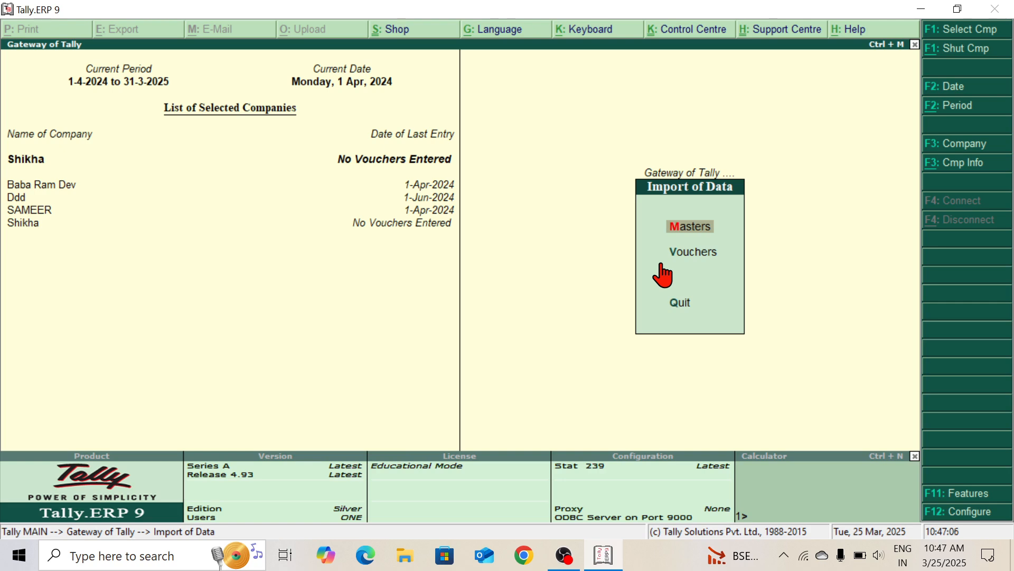
{"action": "left_click", "coordinate": [714, 233]}
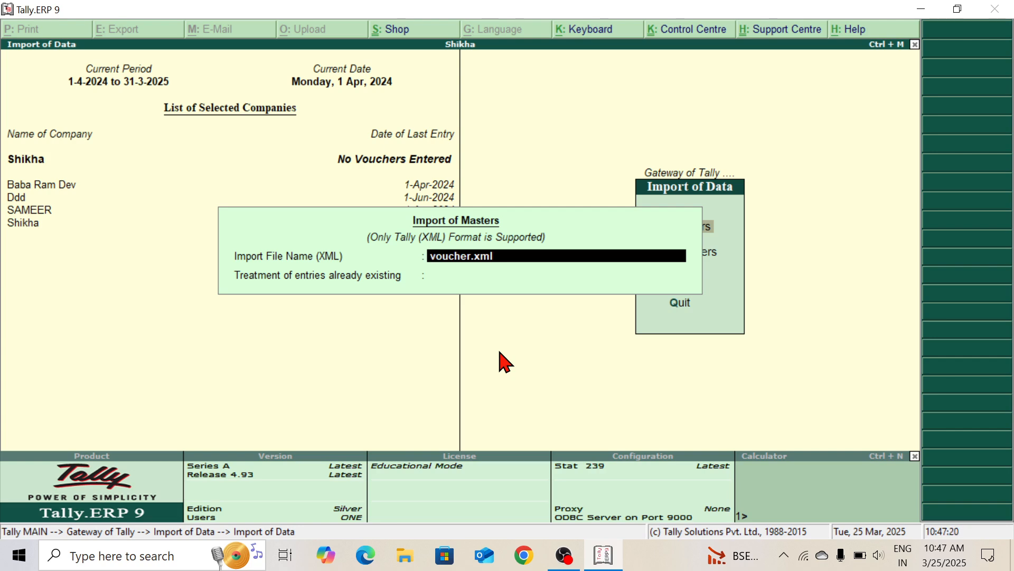
{"action": "type", "text": "Ledger.xml"}
{"action": "key", "text": "Return"}
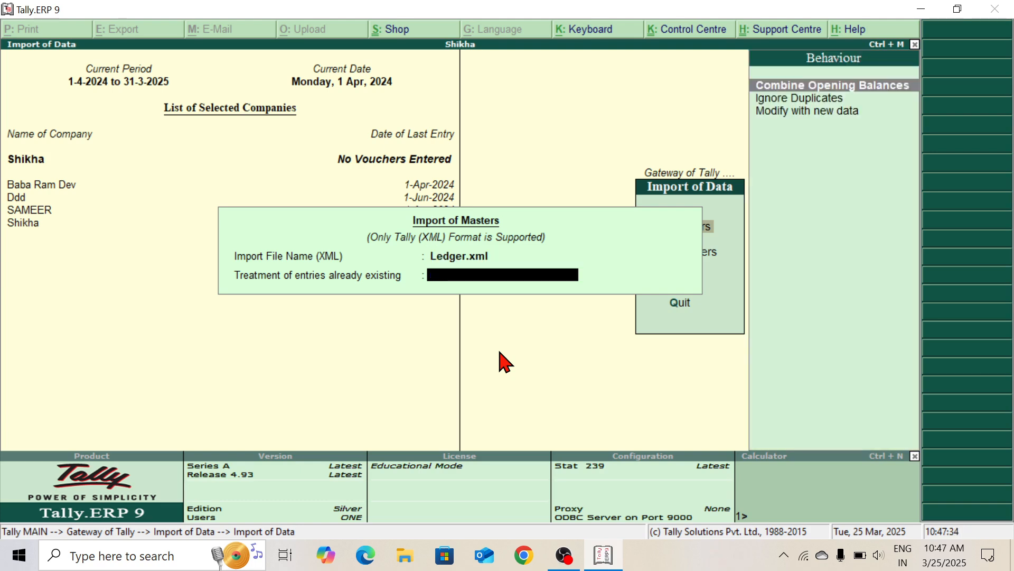
{"action": "key", "text": "Return"}
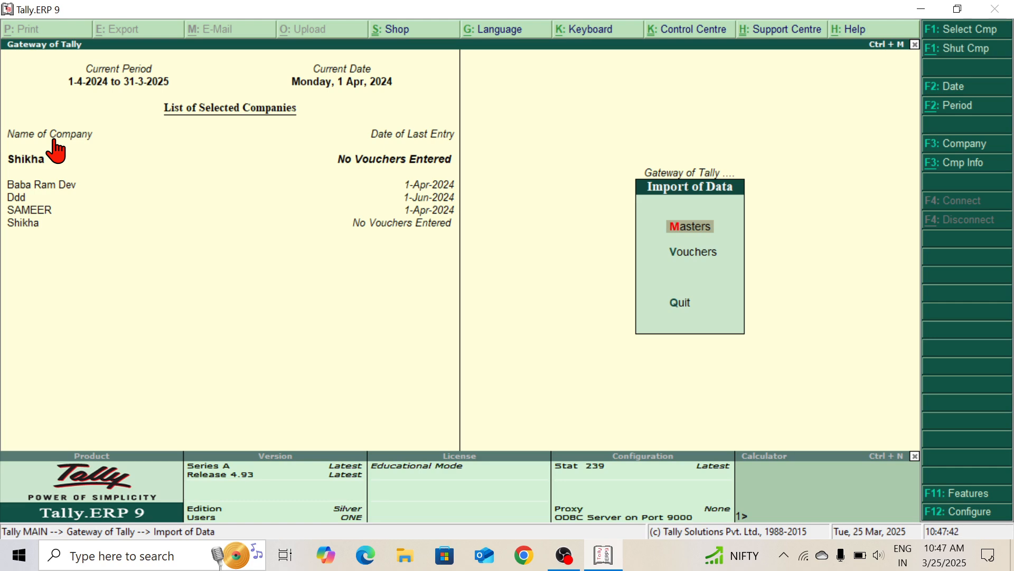
{"action": "key", "text": "Escape"}
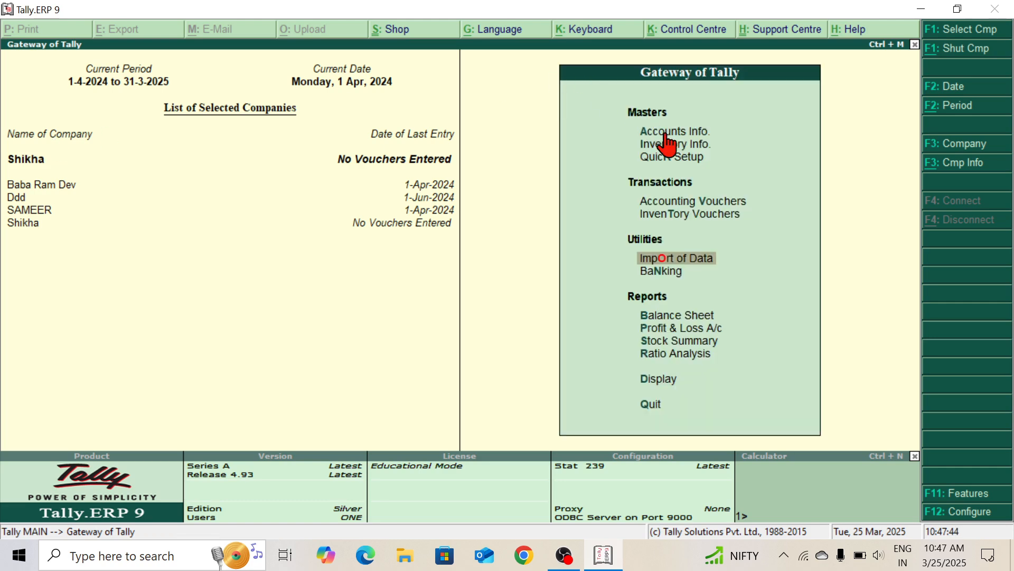
Display the new company's single-ledger list to check the imported ledgers, and return to the Gateway of Tally
{"action": "left_click", "coordinate": [668, 137]}
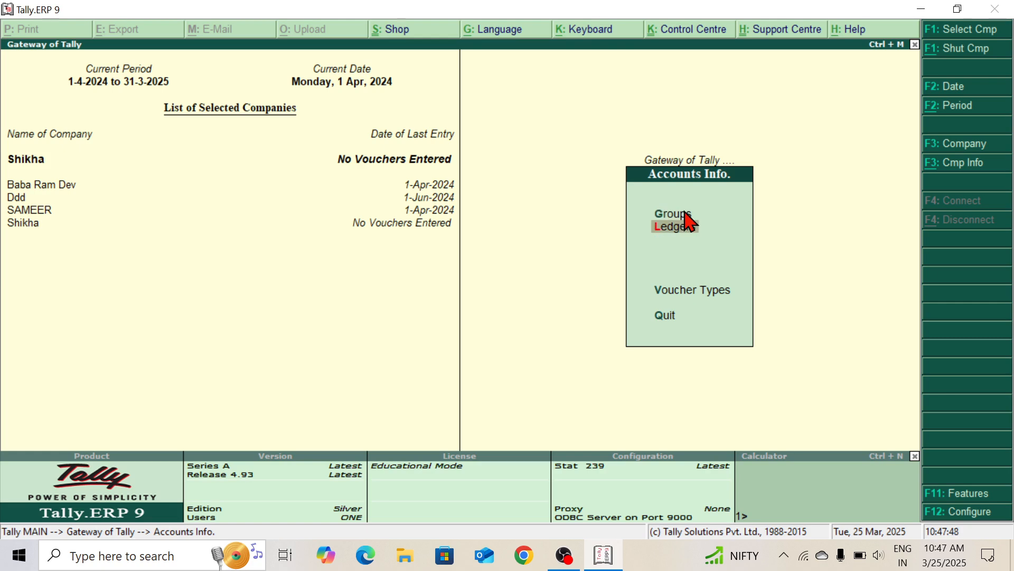
{"action": "left_click", "coordinate": [685, 226]}
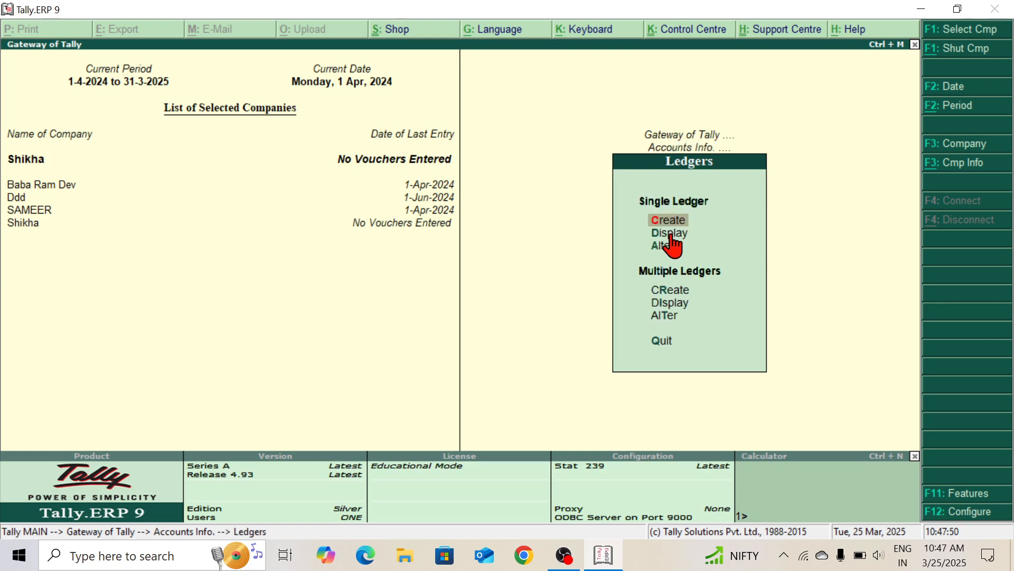
{"action": "left_click", "coordinate": [671, 233]}
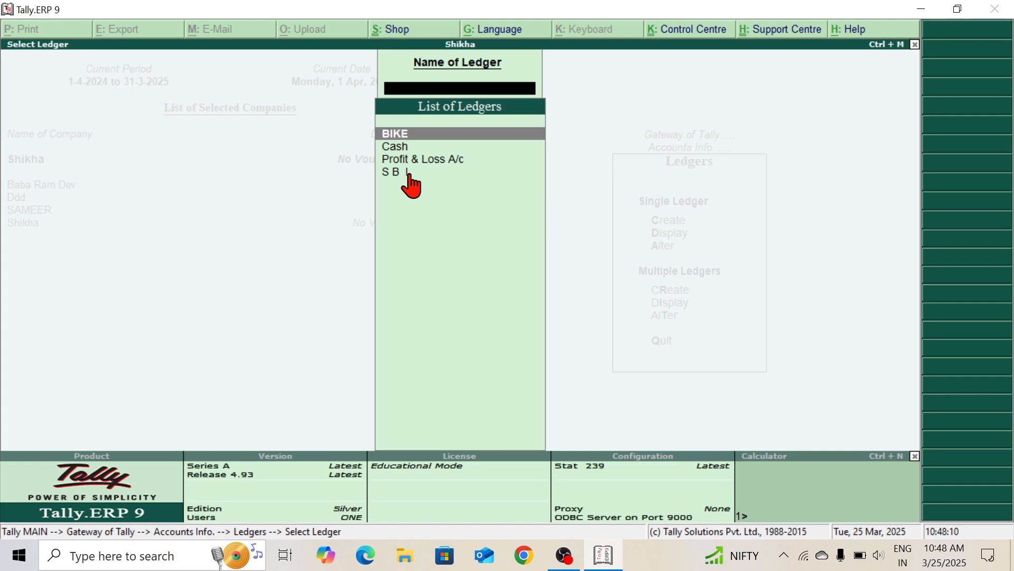
{"action": "key", "text": "Escape"}
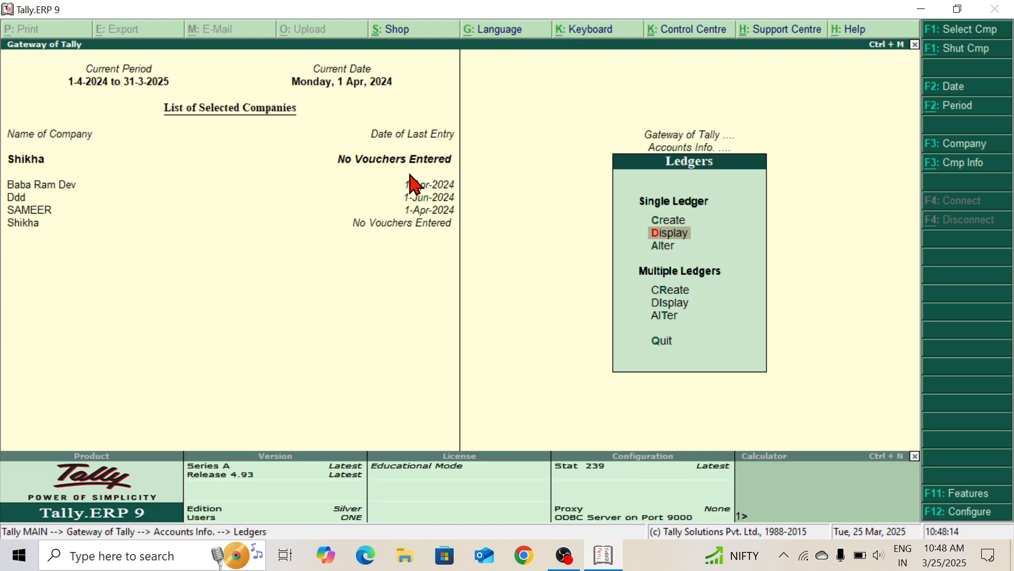
{"action": "key", "text": "Escape"}
{"action": "key", "text": "Escape"}
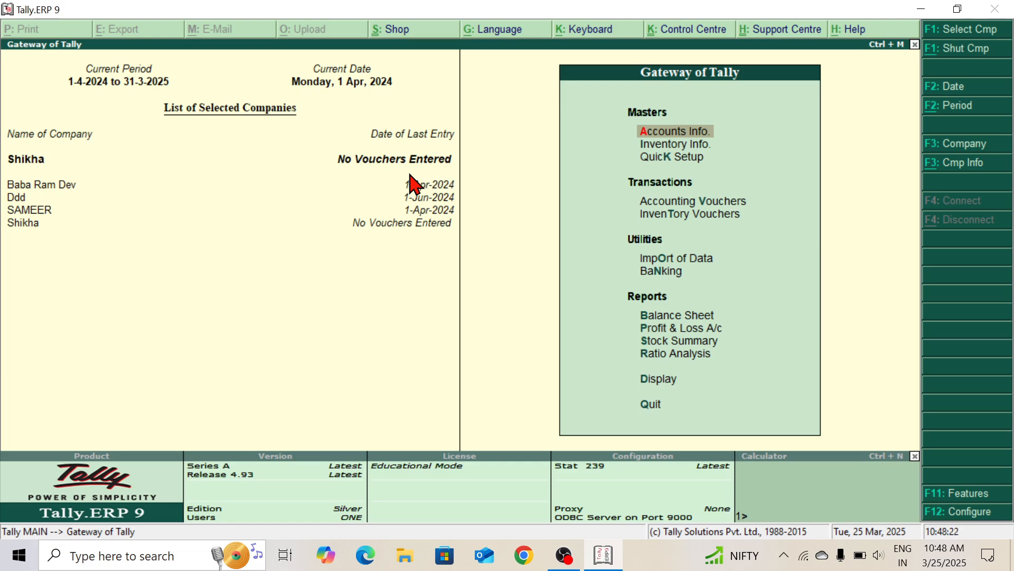
{"action": "key", "text": "d"}
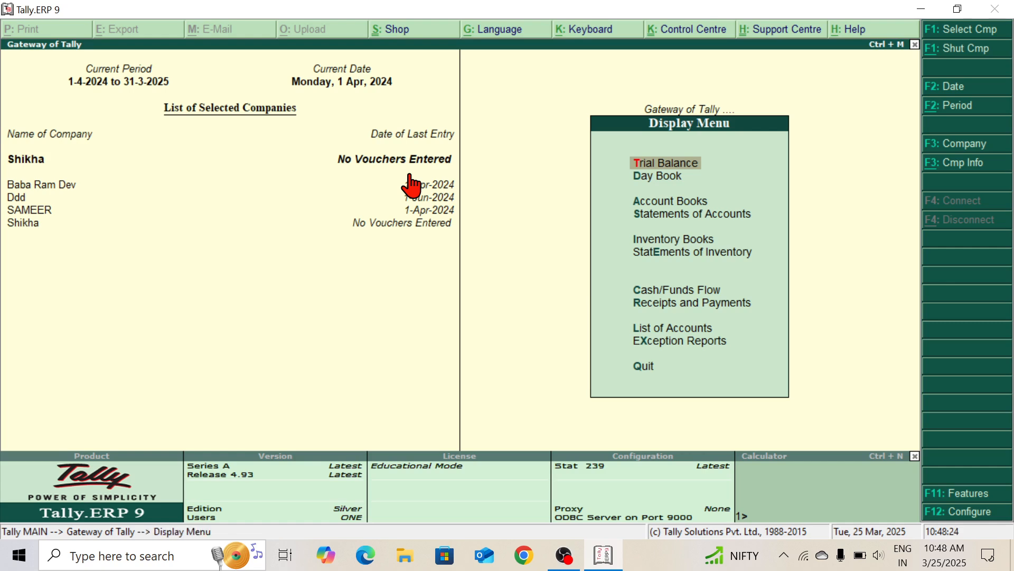
{"action": "key", "text": "Escape"}
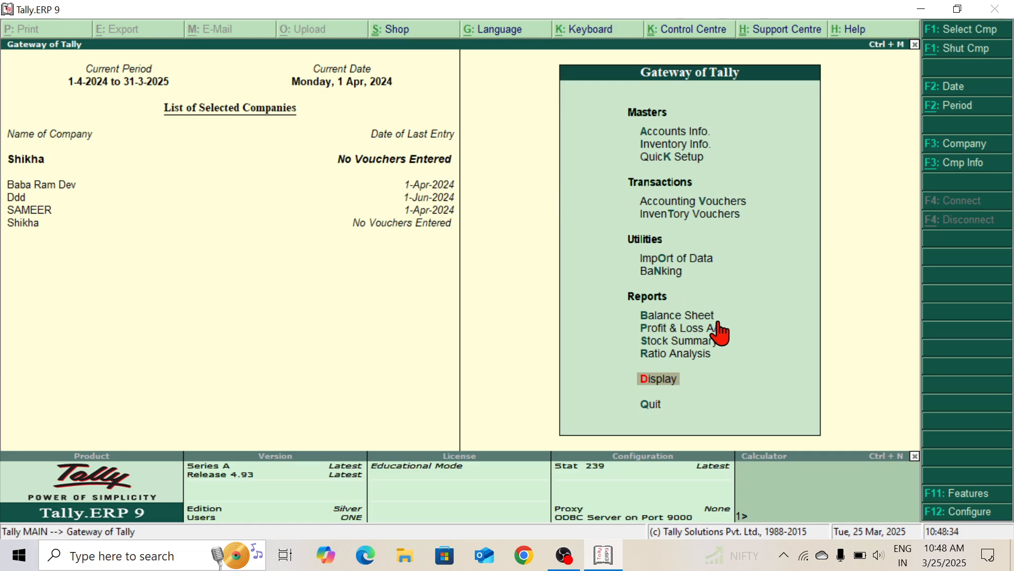
{"action": "left_click", "coordinate": [667, 261]}
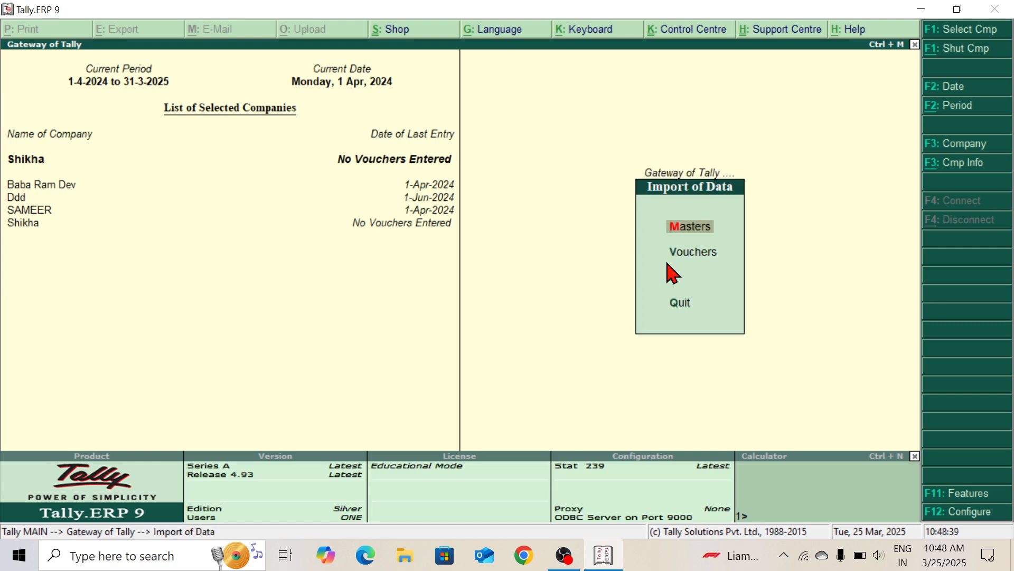
{"action": "left_click", "coordinate": [691, 227]}
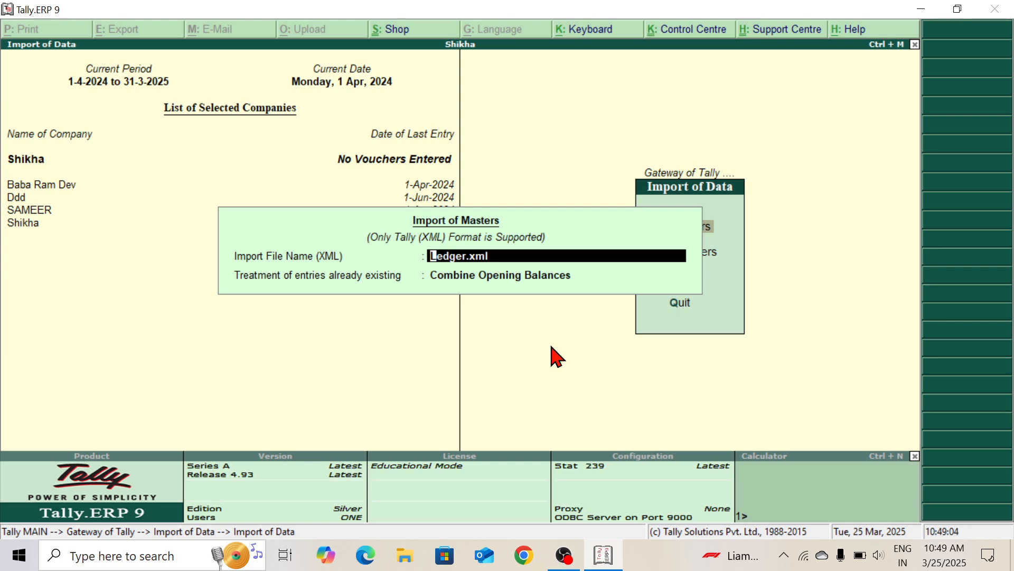
{"action": "key", "text": "BackSpace"}
{"action": "key", "text": "Escape"}
{"action": "key", "text": "Escape"}
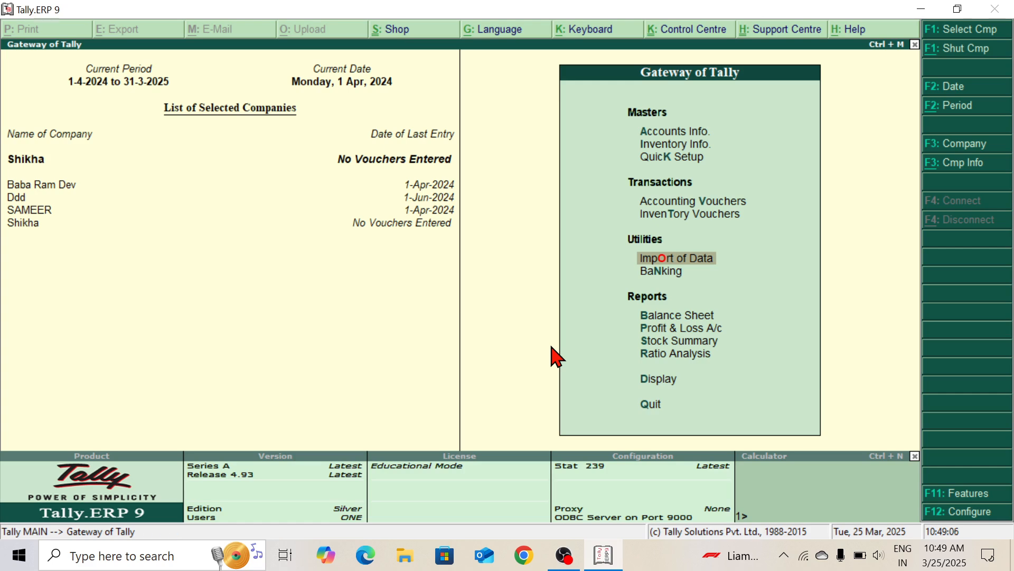
Switch to File Explorer, delete voucher.xml from C:\Program Files\Tally.ERP9, and close the window
{"action": "left_click", "coordinate": [405, 561]}
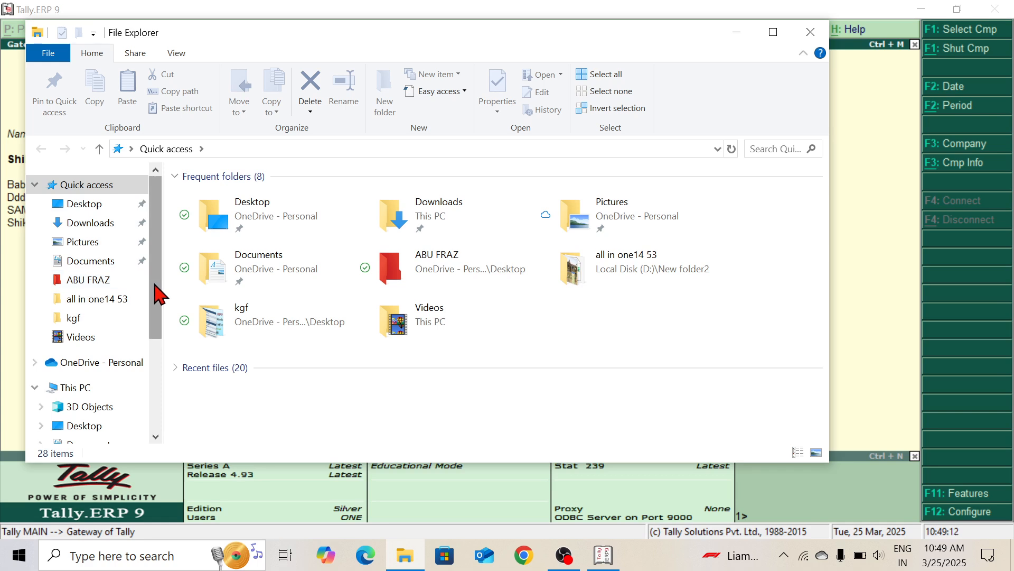
{"action": "left_click_drag", "start_coordinate": [157, 292], "coordinate": [159, 385]}
{"action": "left_click", "coordinate": [123, 375]}
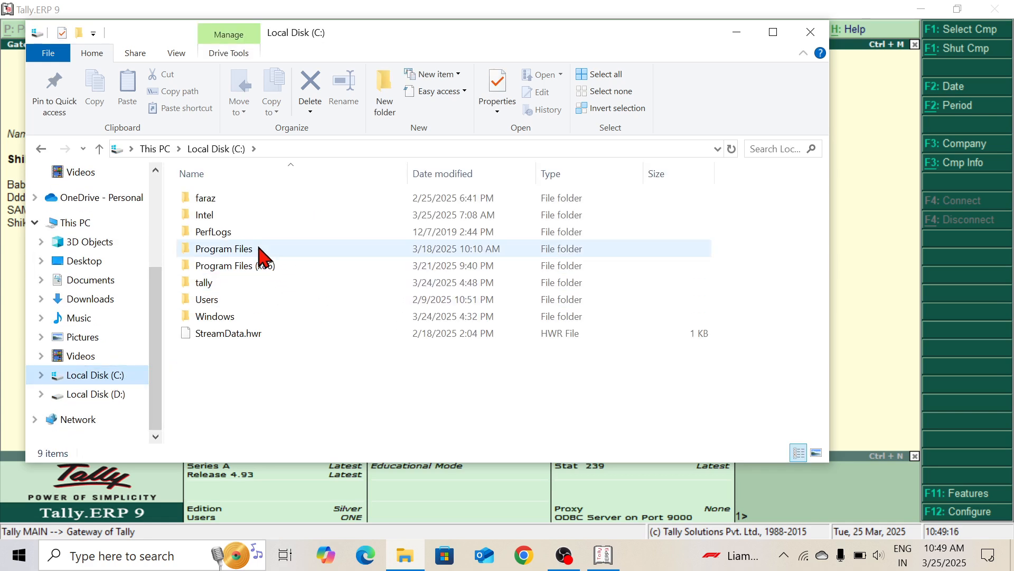
{"action": "double_click", "coordinate": [259, 256]}
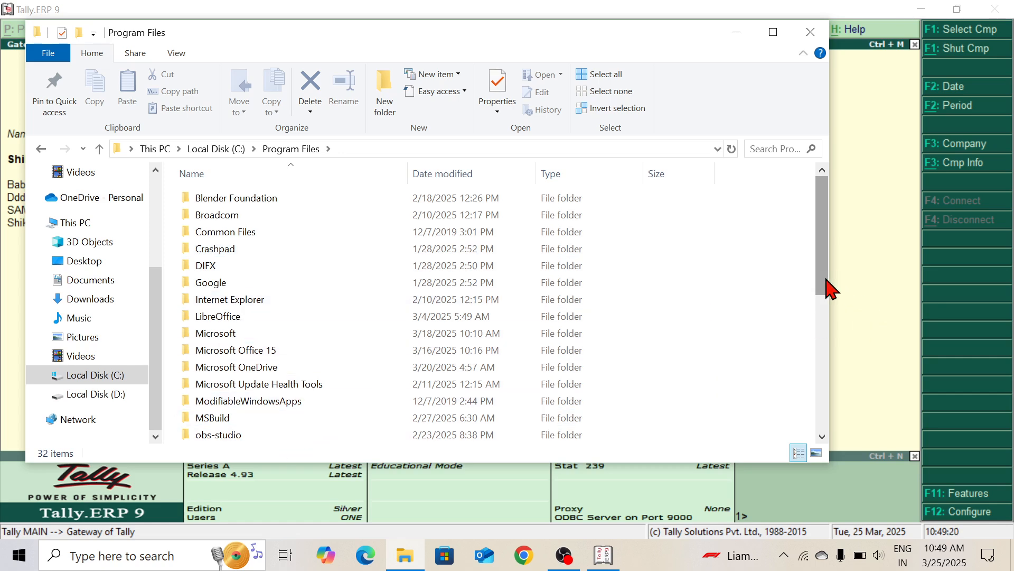
{"action": "left_click_drag", "start_coordinate": [827, 280], "coordinate": [840, 389]}
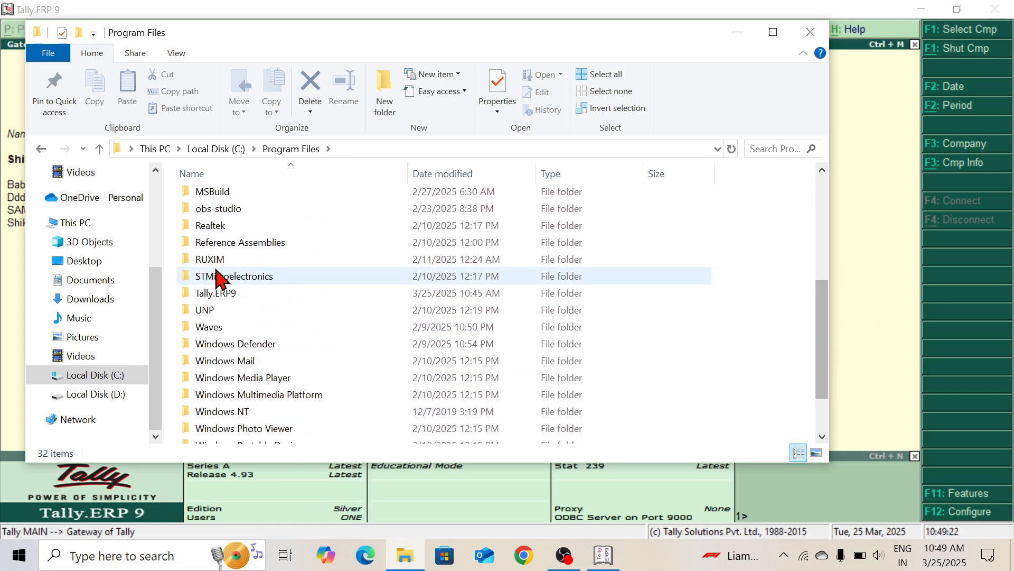
{"action": "double_click", "coordinate": [207, 294]}
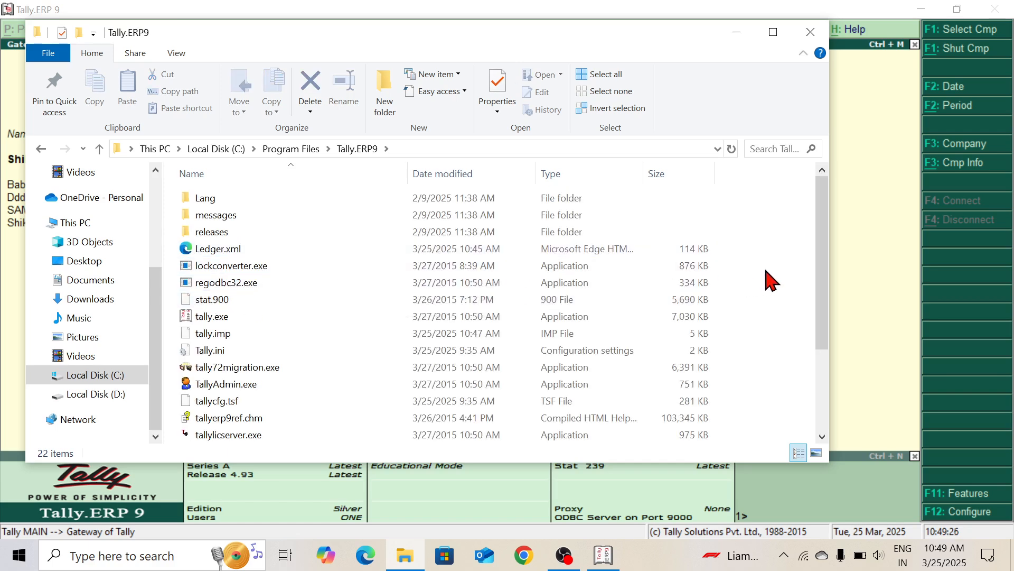
{"action": "left_click_drag", "start_coordinate": [824, 297], "coordinate": [829, 407]}
{"action": "right_click", "coordinate": [261, 441]}
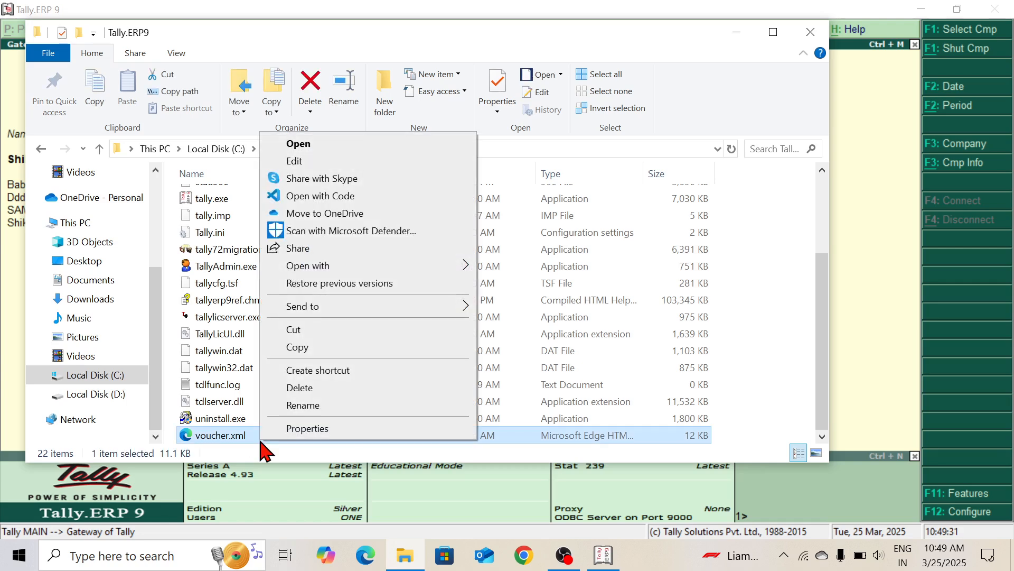
{"action": "left_click", "coordinate": [332, 389]}
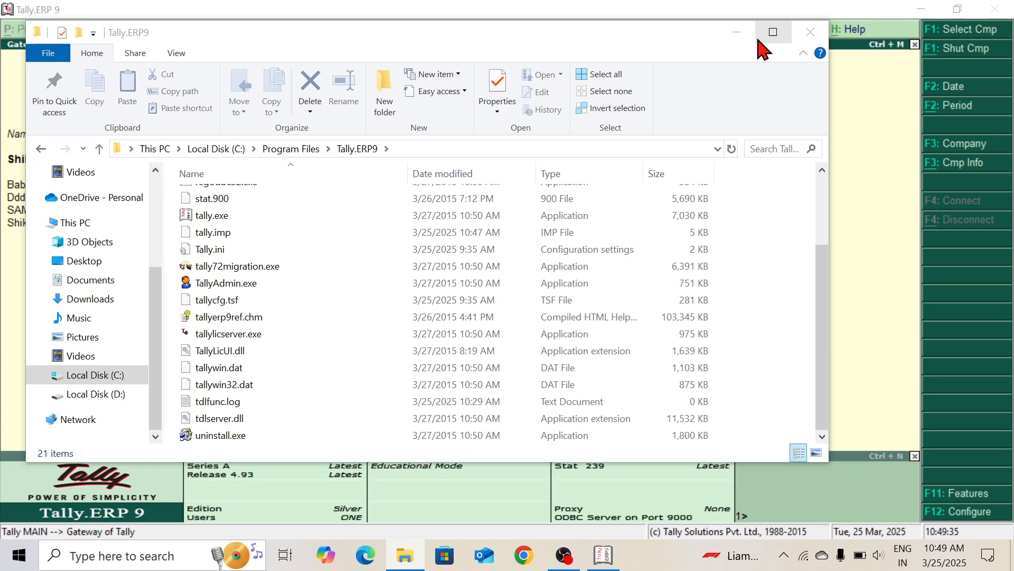
{"action": "left_click", "coordinate": [810, 32]}
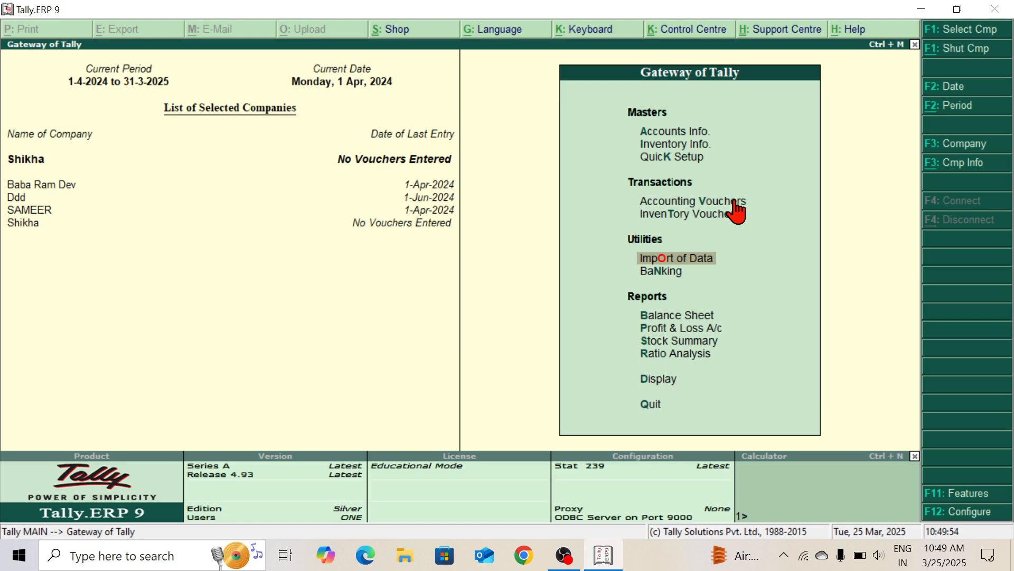
Select the third company in the list of companies as the active one, and return to the Gateway of Tally
{"action": "key", "text": "alt+F3"}
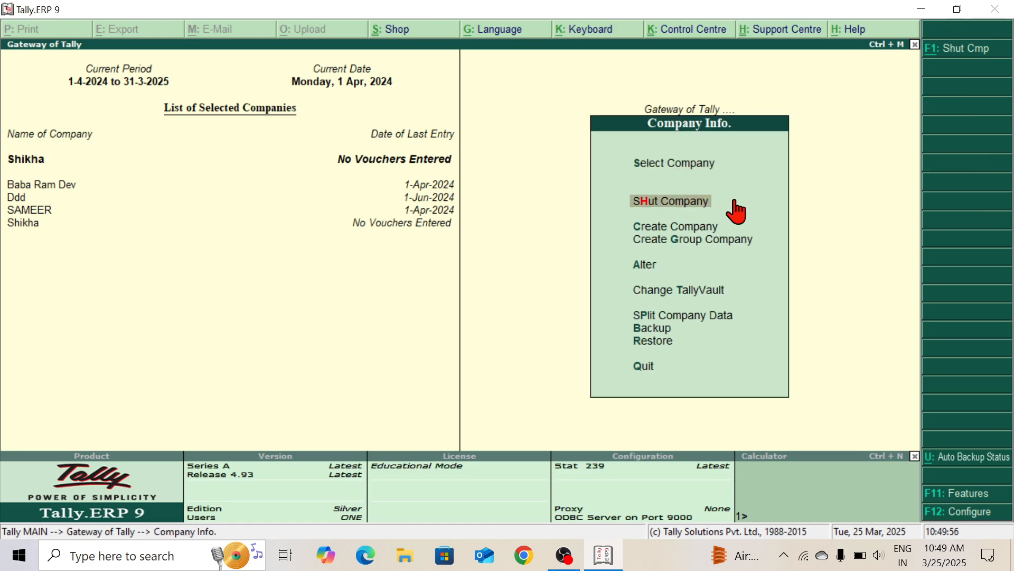
{"action": "key", "text": "s"}
{"action": "key", "text": "Down"}
{"action": "key", "text": "Down"}
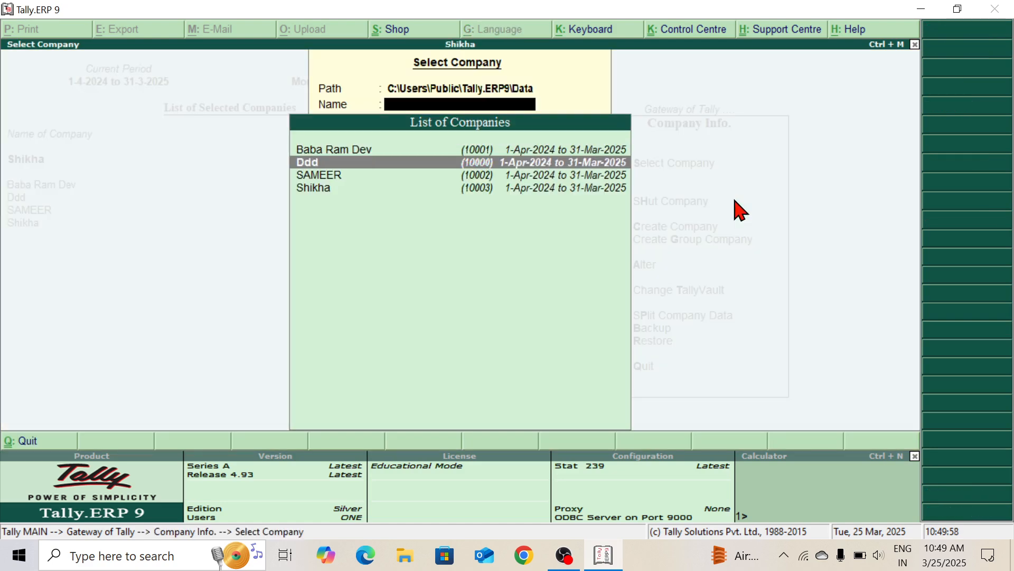
{"action": "key", "text": "Return"}
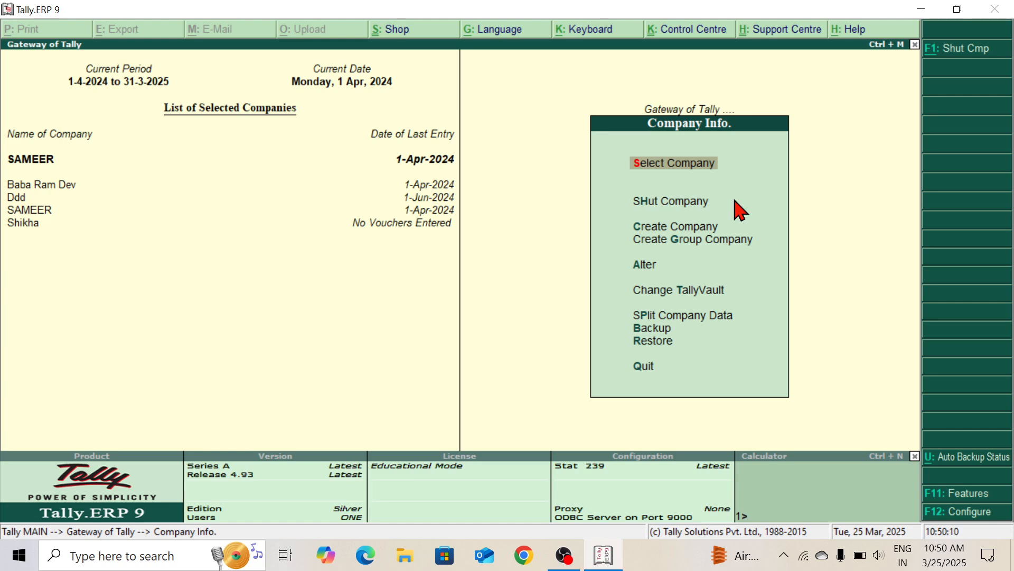
{"action": "key", "text": "Escape"}
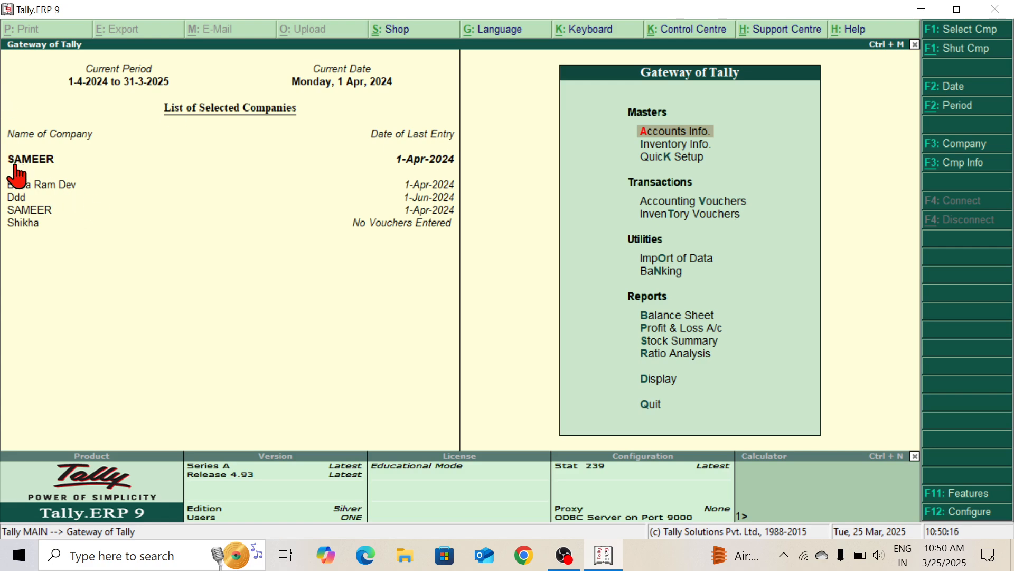
Review the active company's voucher entries in the Day Book, and close the report
{"action": "key", "text": "d"}
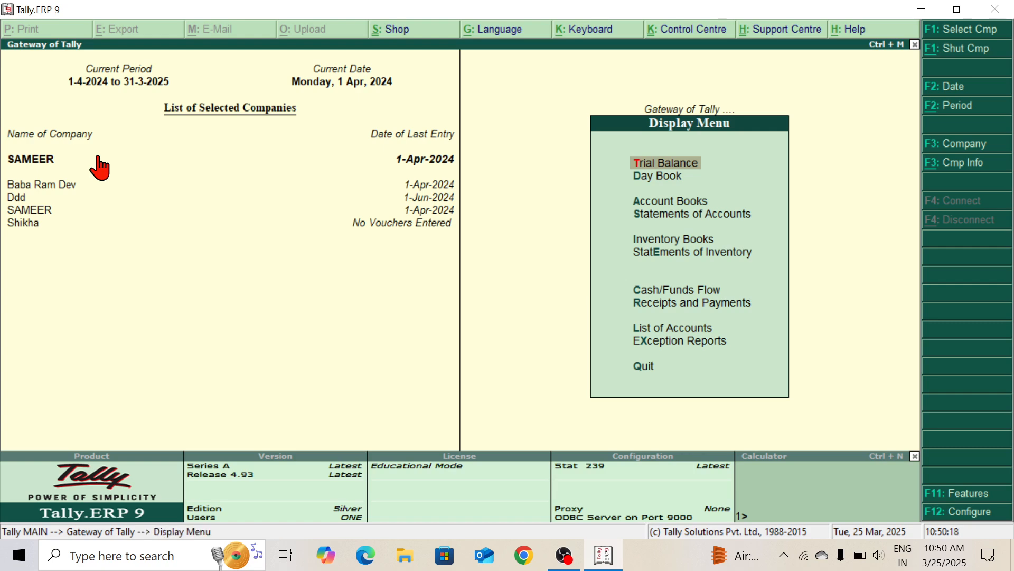
{"action": "key", "text": "y"}
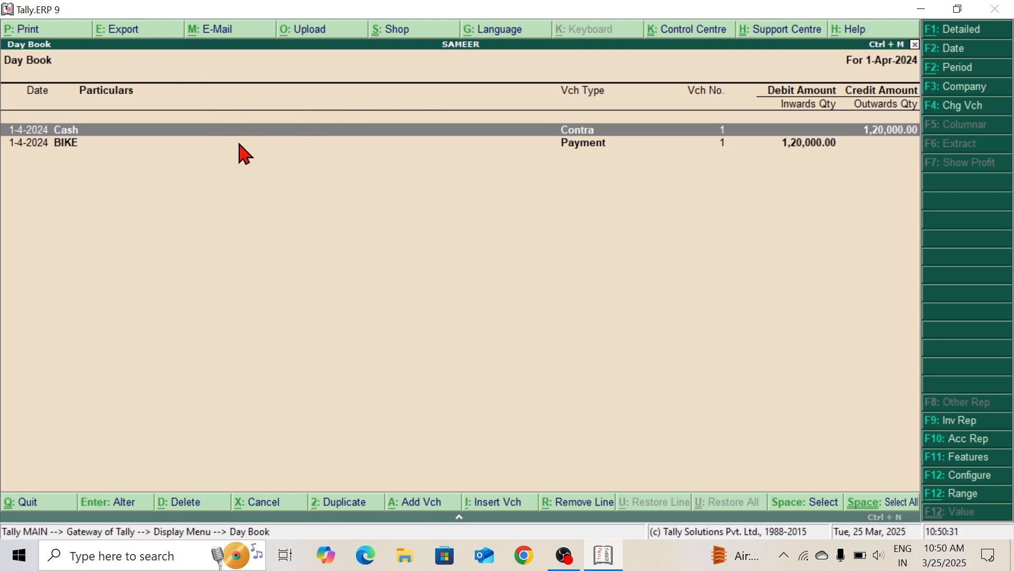
{"action": "key", "text": "Escape"}
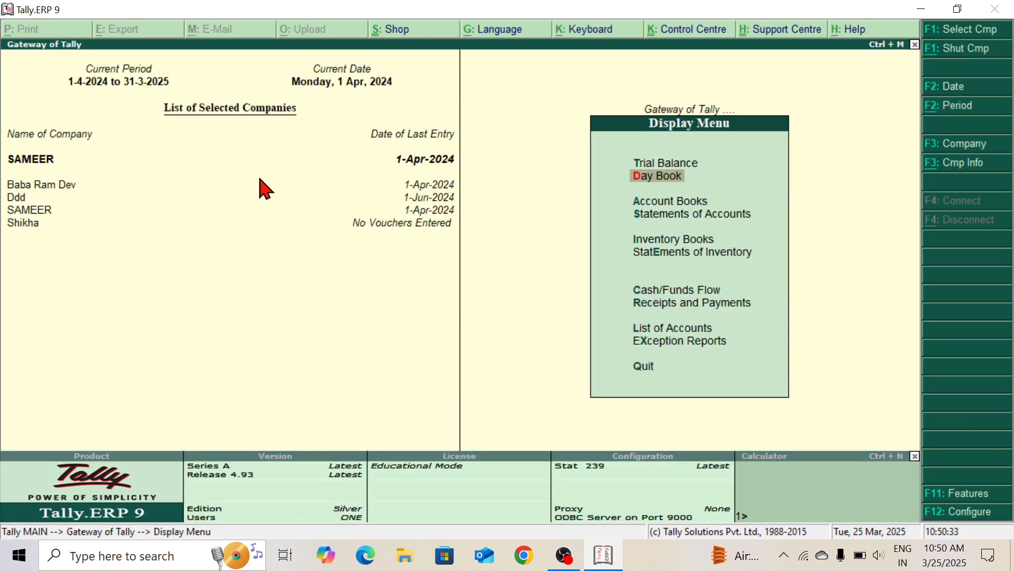
Display the Cash/Bank Book(s) summary from the active company's Account Books
{"action": "key", "text": "Down"}
{"action": "key", "text": "Return"}
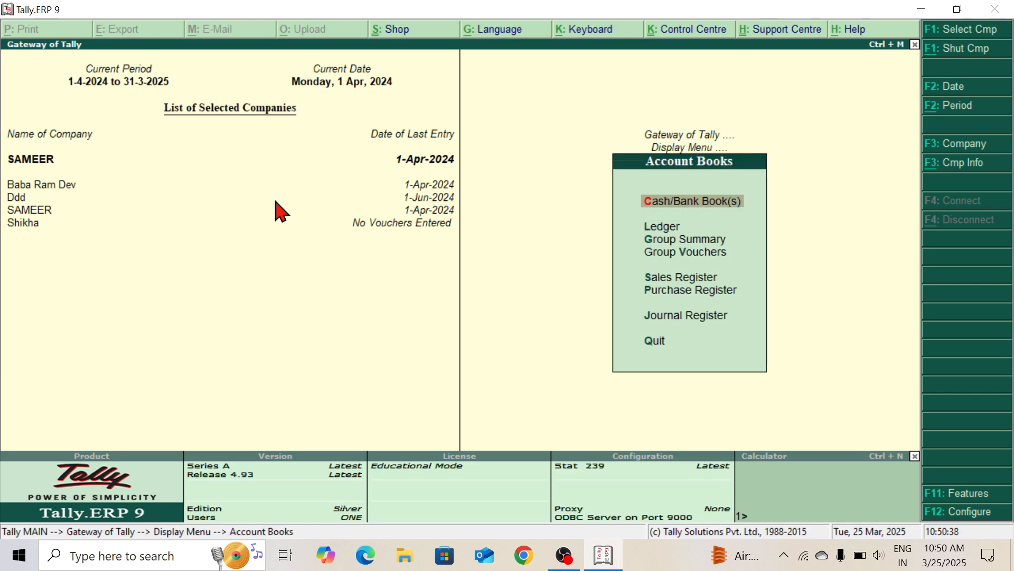
{"action": "key", "text": "Return"}
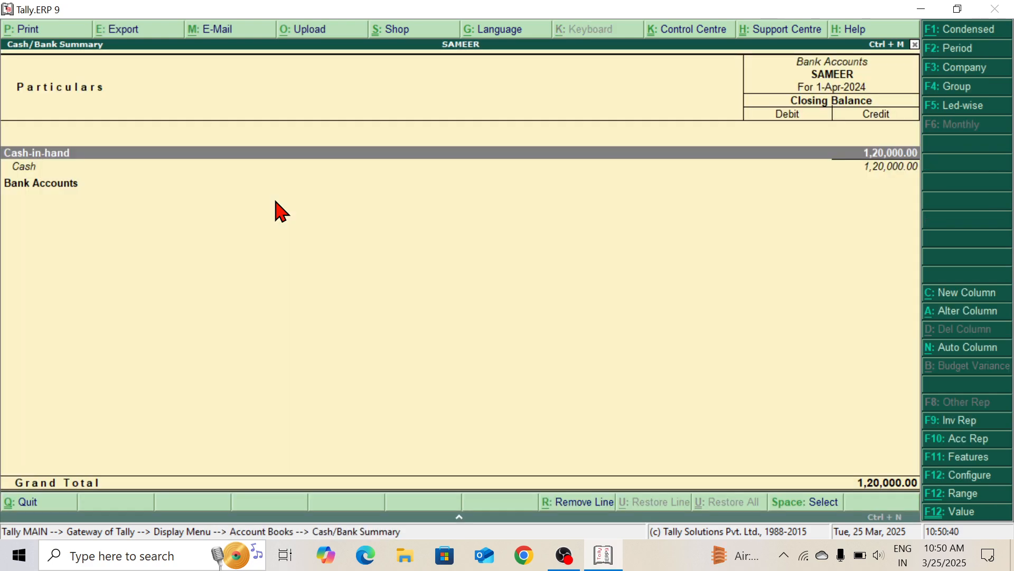
Close the Cash/Bank summary and display the active company's Day Book
{"action": "key", "text": "Escape"}
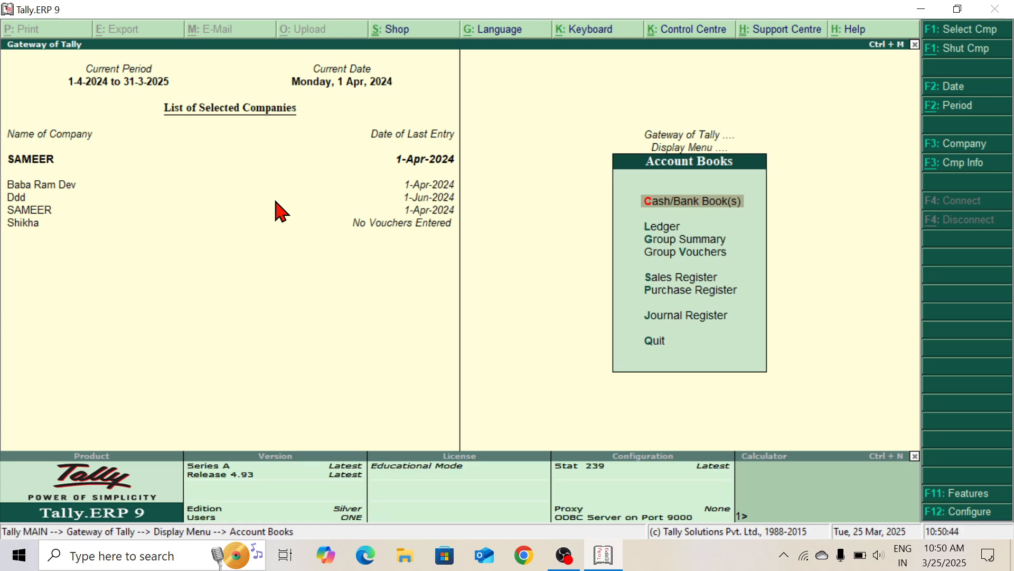
{"action": "key", "text": "Escape"}
{"action": "key", "text": "Up"}
{"action": "key", "text": "Return"}
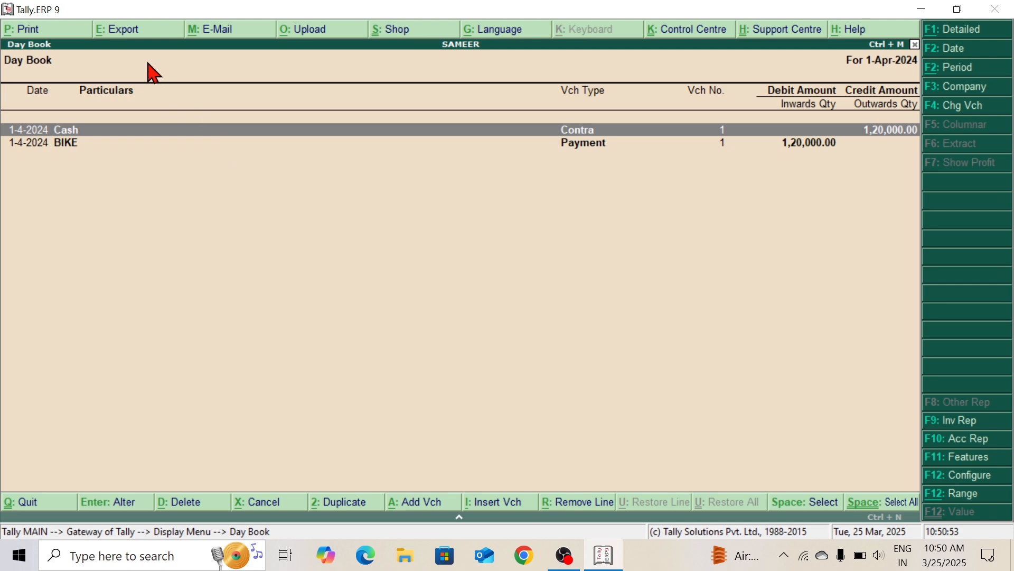
{"action": "left_click", "coordinate": [129, 42]}
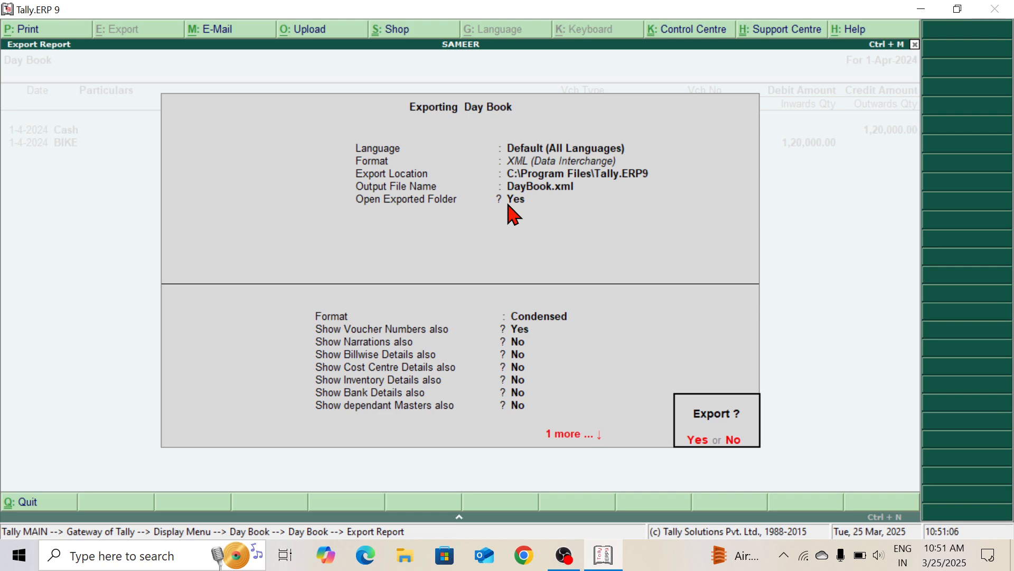
{"action": "key", "text": "Escape"}
{"action": "key", "text": "Escape"}
{"action": "key", "text": "Escape"}
{"action": "key", "text": "Escape"}
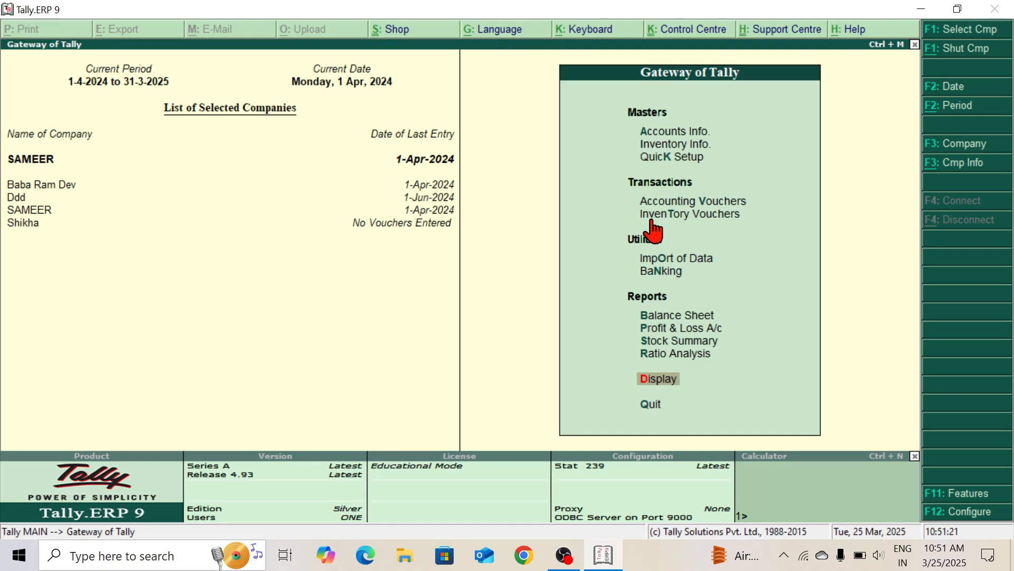
Display the active company's Day Book and open its export settings for editing
{"action": "key", "text": "Return"}
{"action": "key", "text": "d"}
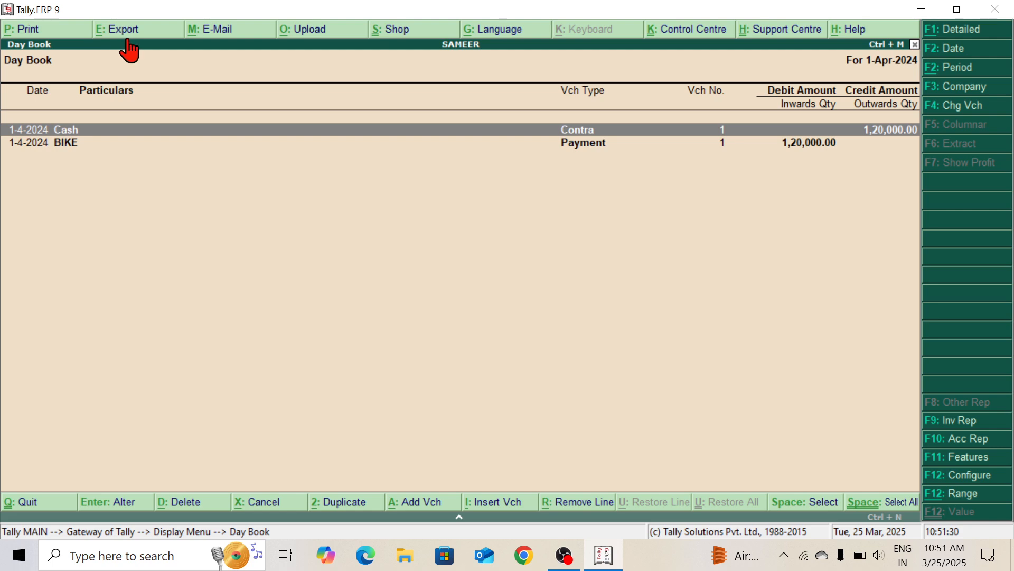
{"action": "key", "text": "alt+e"}
{"action": "key", "text": "ctrl+a"}
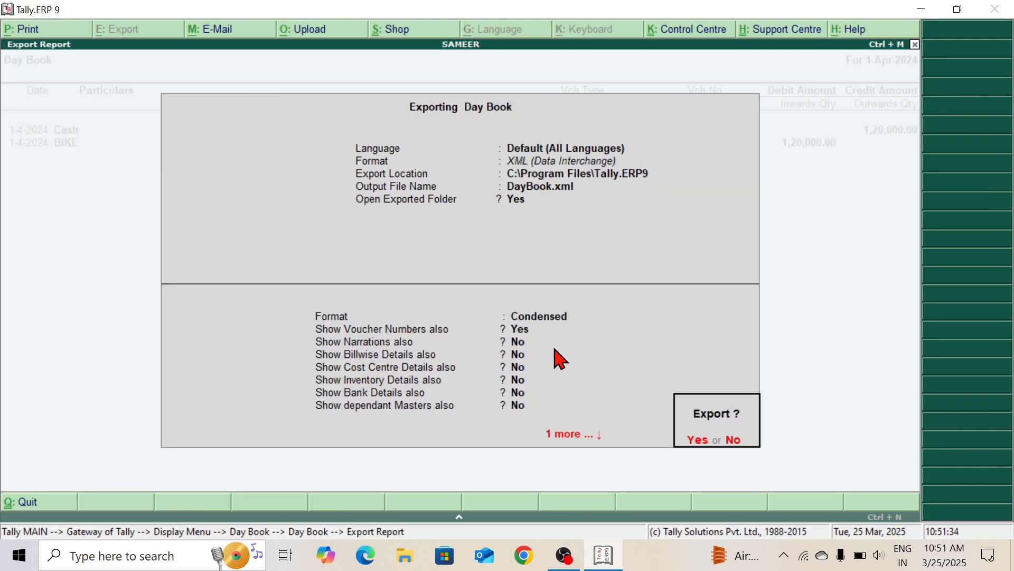
{"action": "key", "text": "n"}
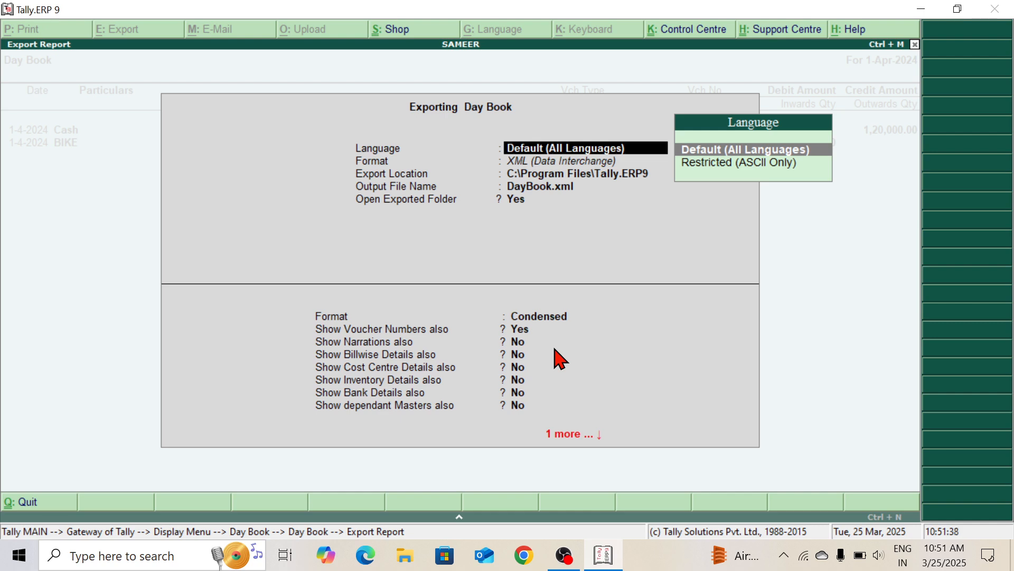
Keep the default language, XML format and C:\Program Files\Tally.ERP9 location, and set the output file name to voucher.xml
{"action": "key", "text": "Return"}
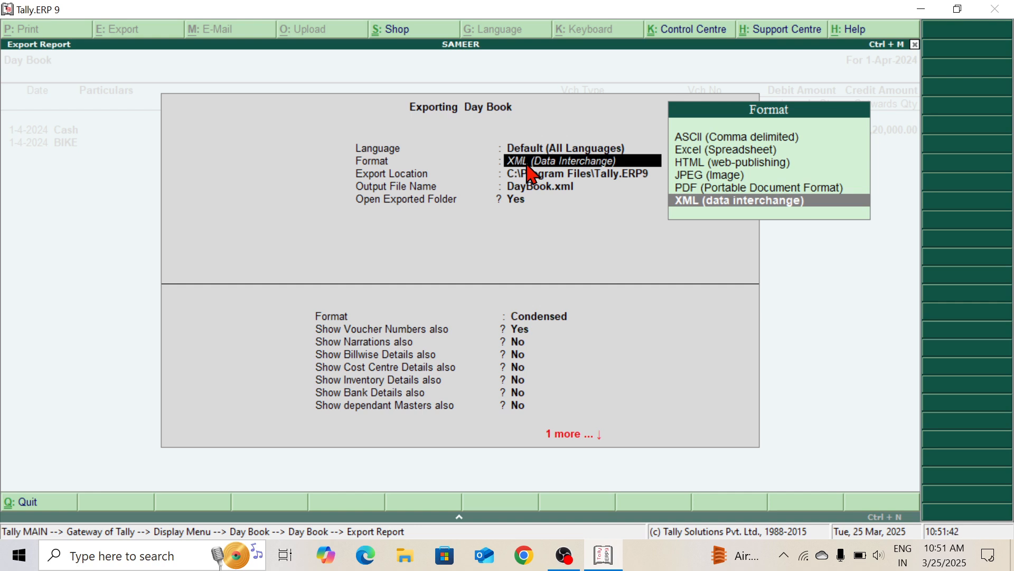
{"action": "key", "text": "Return"}
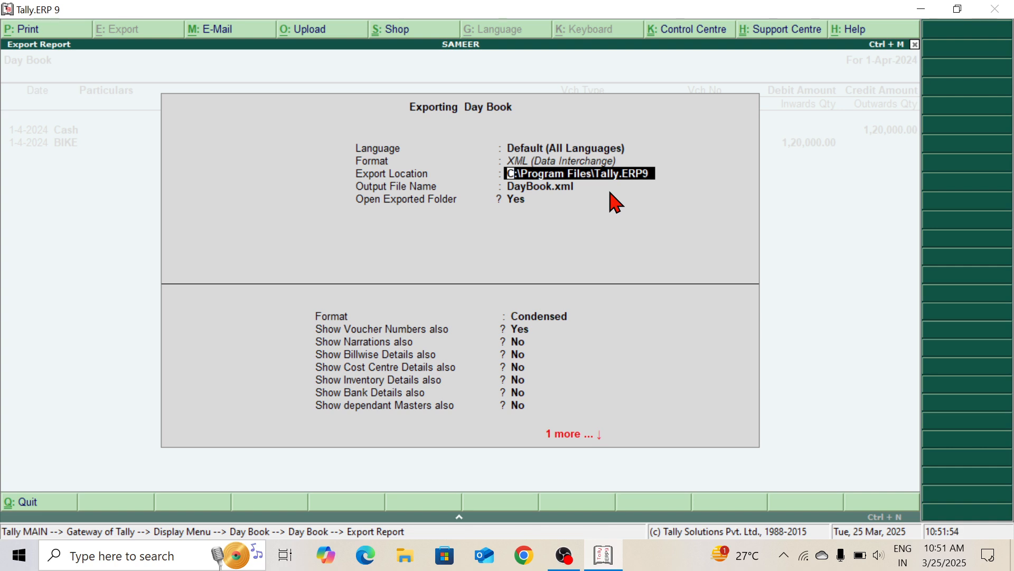
{"action": "key", "text": "Return"}
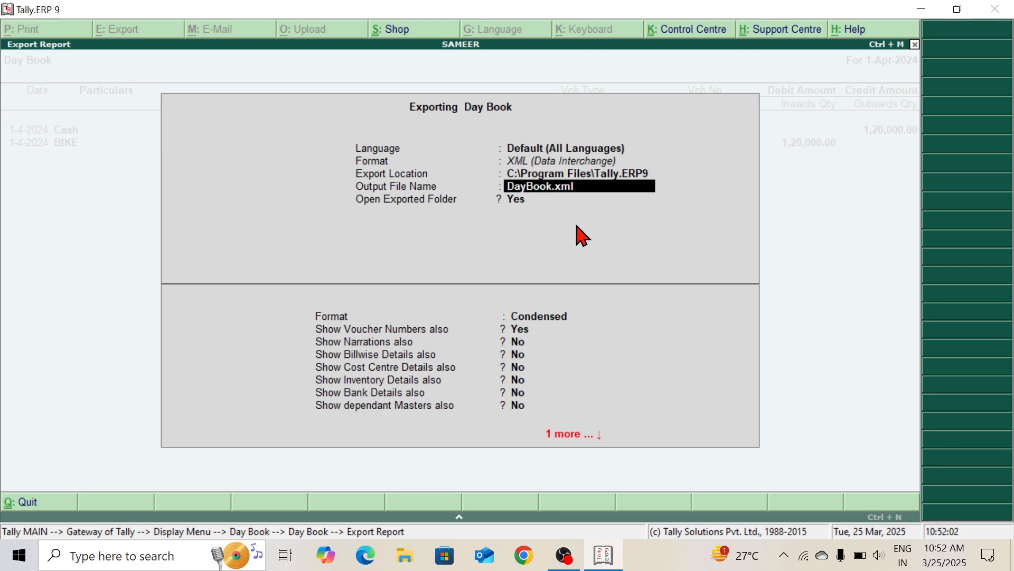
{"action": "type", "text": "voucher.xml"}
{"action": "key", "text": "Return"}
{"action": "key", "text": "Return"}
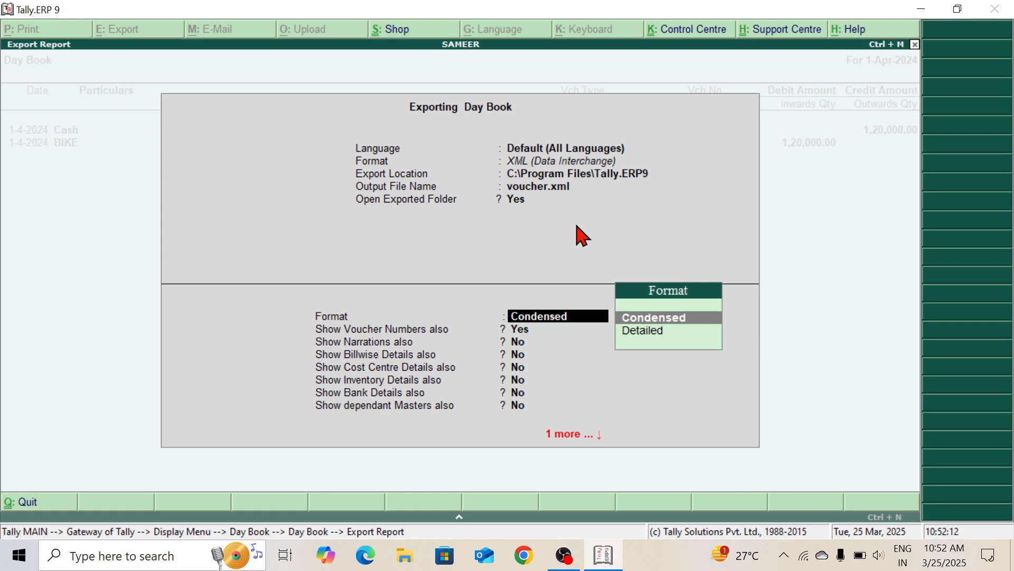
Accept the Condensed format and the remaining detail options for All Vouchers, and export the Day Book
{"action": "key", "text": "Return"}
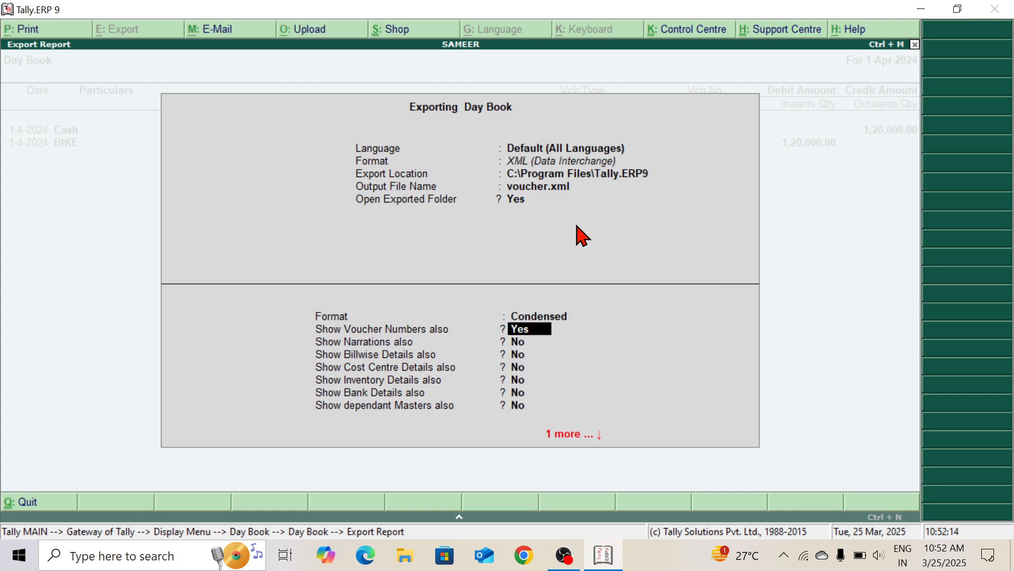
{"action": "key", "text": "Return"}
{"action": "key", "text": "Return"}
{"action": "key", "text": "Return"}
{"action": "key", "text": "Return"}
{"action": "key", "text": "Return"}
{"action": "key", "text": "Return"}
{"action": "key", "text": "Return"}
{"action": "key", "text": "Return"}
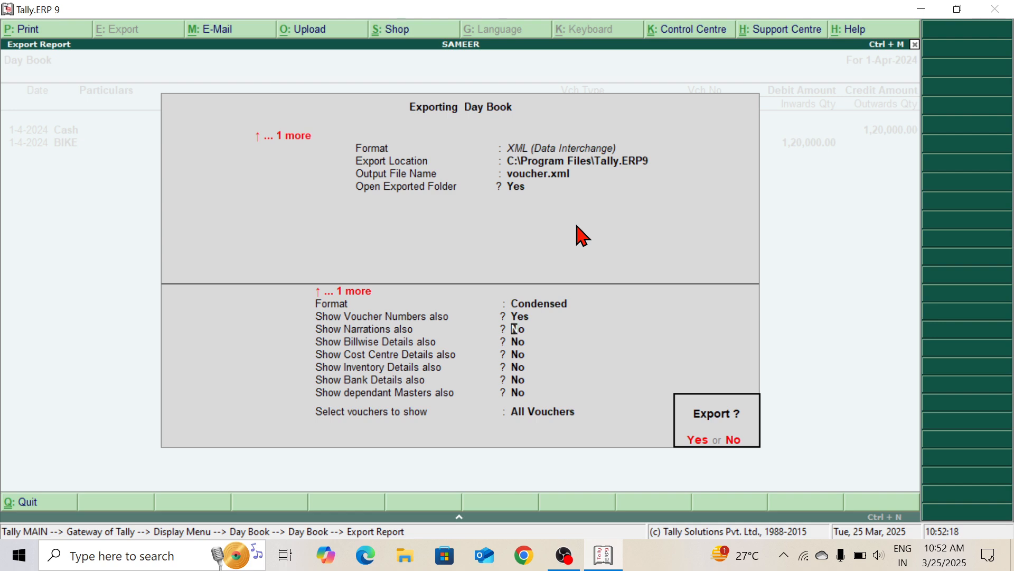
{"action": "key", "text": "Return"}
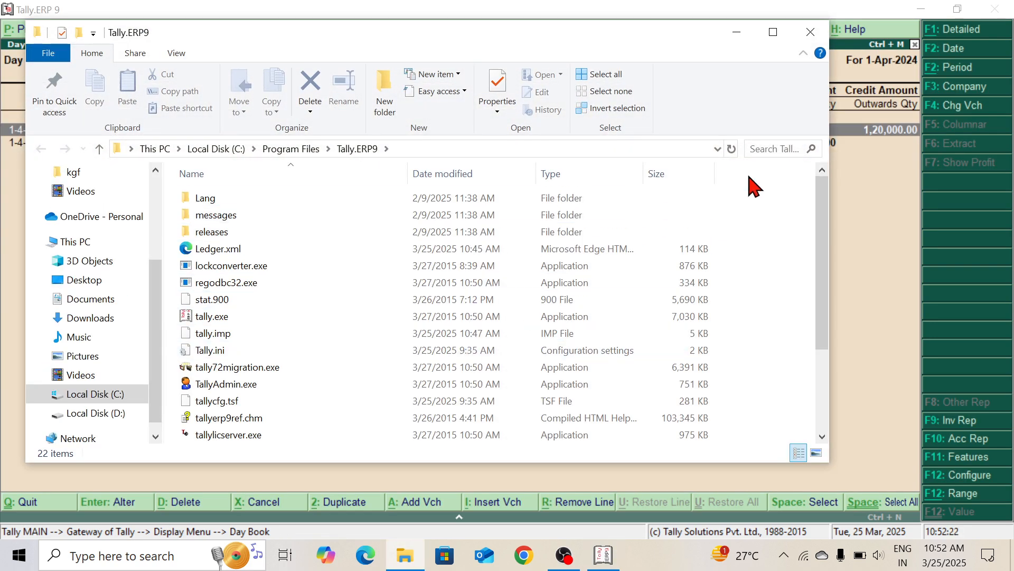
Locate voucher.xml in the Tally.ERP9 export folder, and close the folder window
{"action": "left_click_drag", "start_coordinate": [824, 240], "coordinate": [829, 385]}
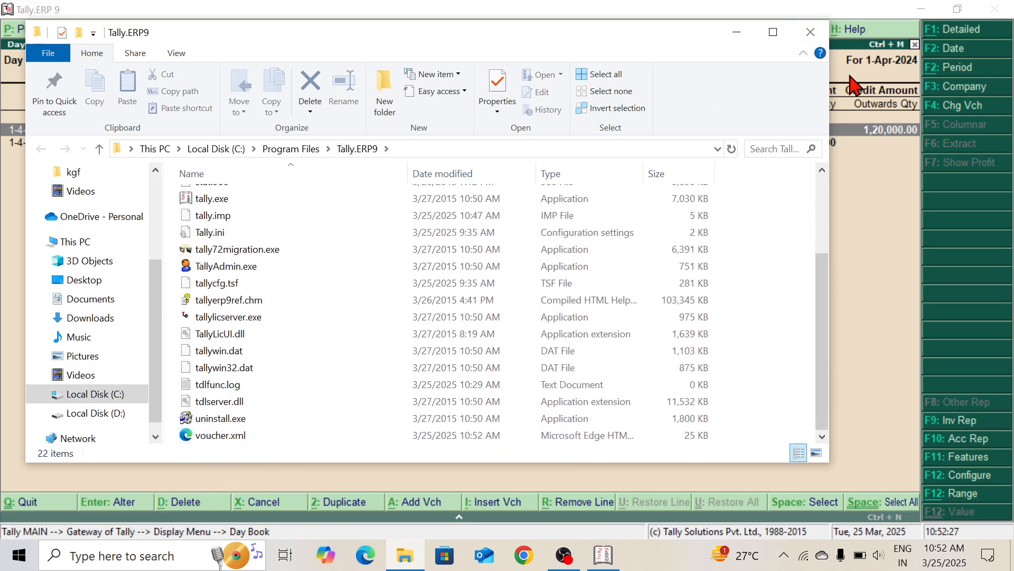
{"action": "left_click", "coordinate": [811, 41]}
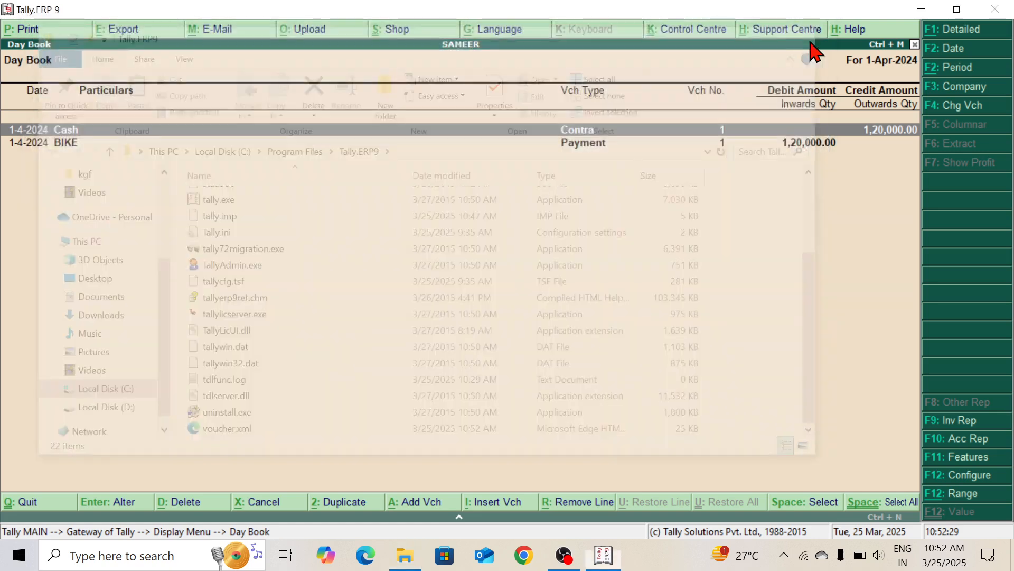
Return to the Gateway of Tally and make the fourth company in the list the active one
{"action": "key", "text": "Escape"}
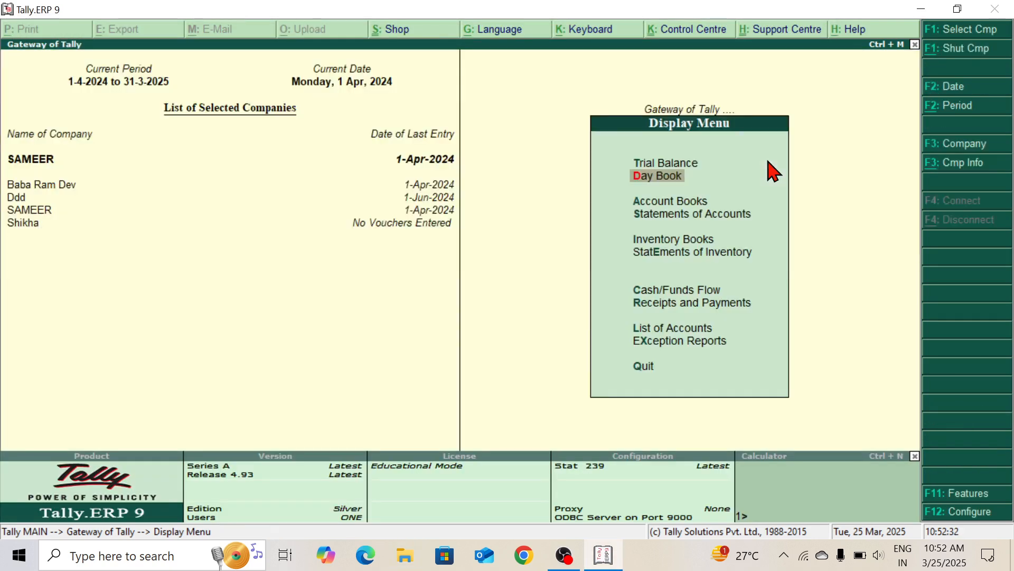
{"action": "key", "text": "Escape"}
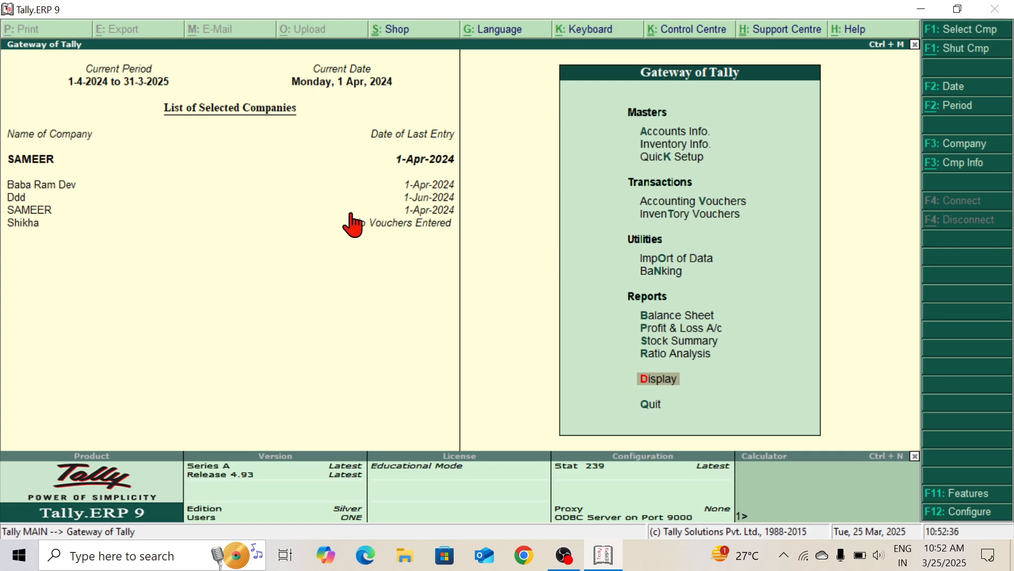
{"action": "left_click", "coordinate": [42, 225]}
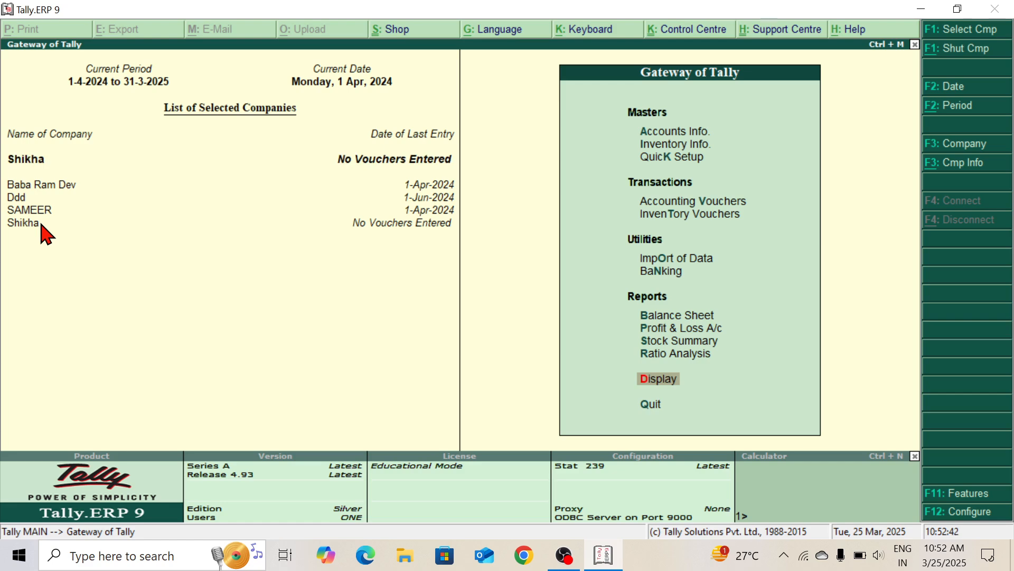
{"action": "left_click", "coordinate": [725, 237]}
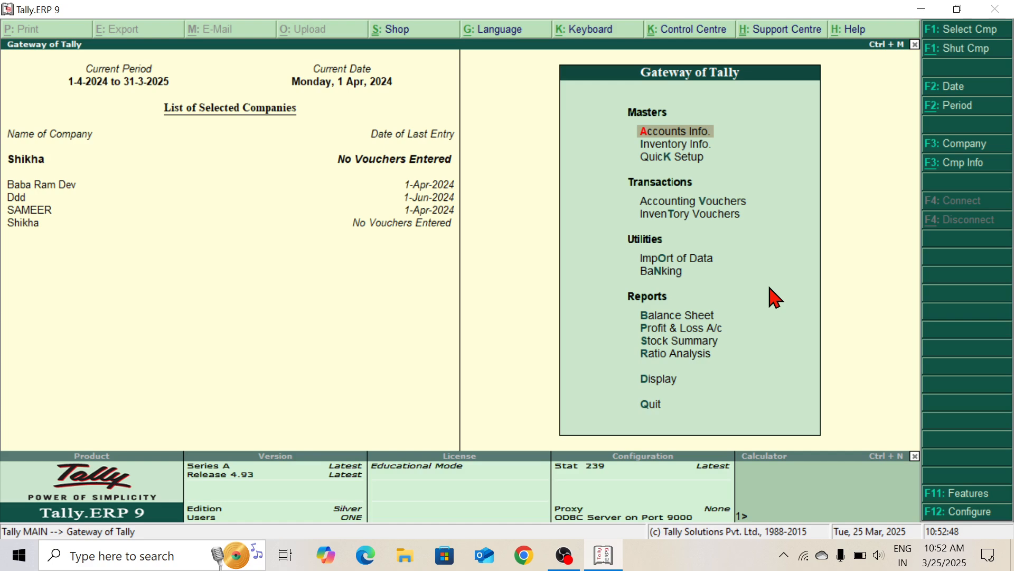
{"action": "key", "text": "Return"}
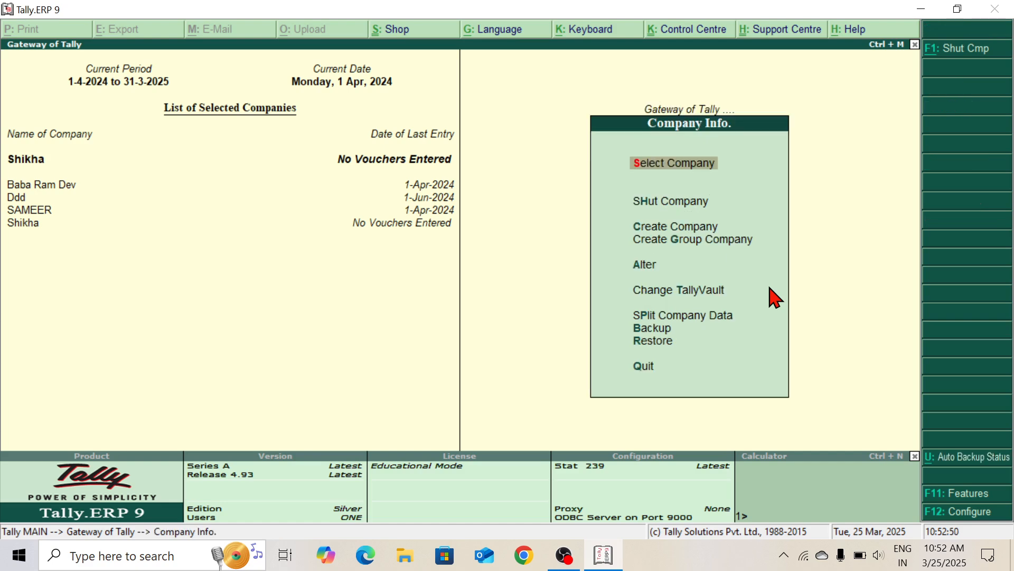
{"action": "key", "text": "Return"}
{"action": "key", "text": "Down"}
{"action": "key", "text": "Down"}
{"action": "key", "text": "Down"}
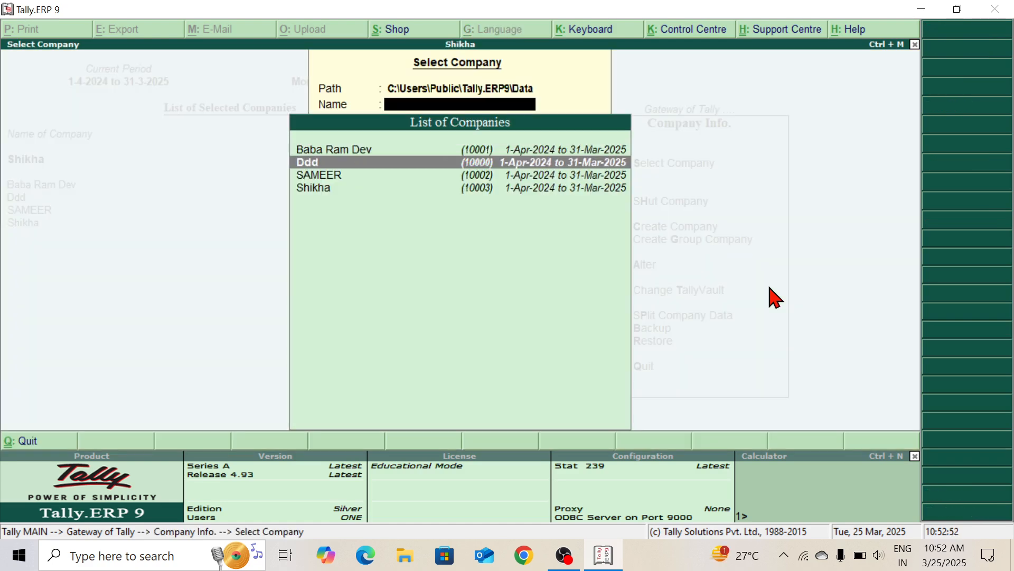
{"action": "key", "text": "Escape"}
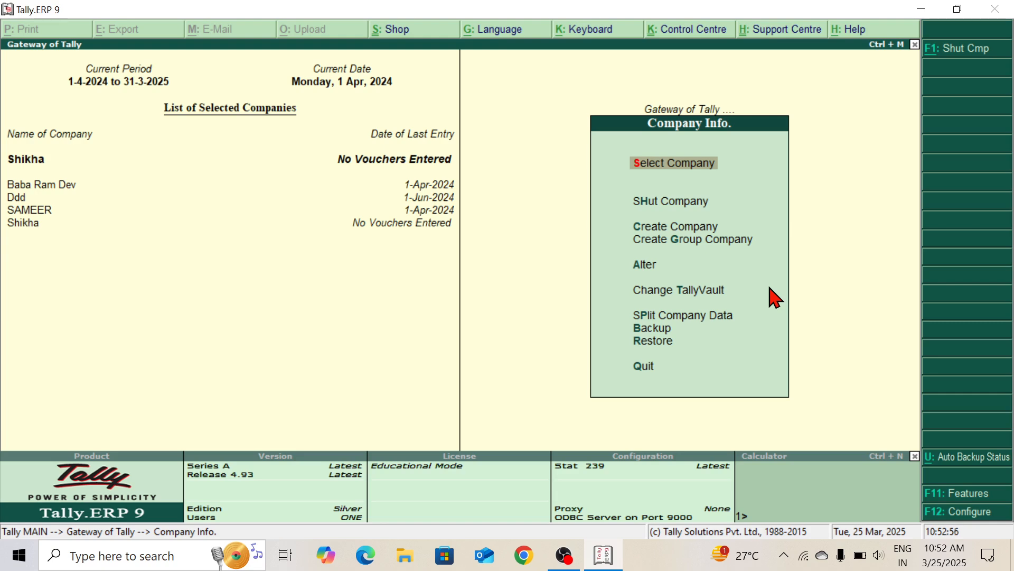
{"action": "key", "text": "Escape"}
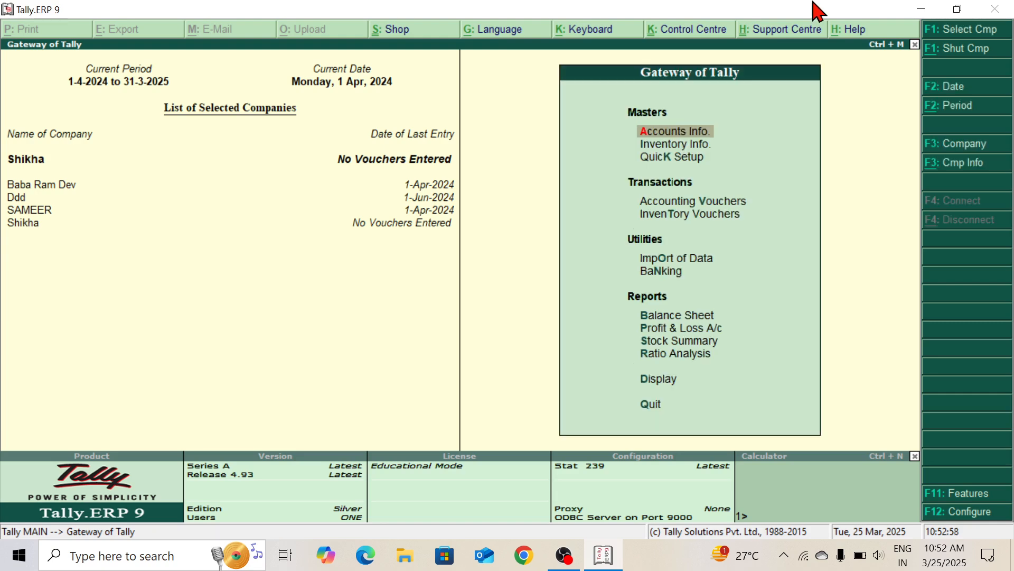
Import vouchers from voucher.xml into the active company, and return to the Gateway of Tally
{"action": "left_click", "coordinate": [661, 260]}
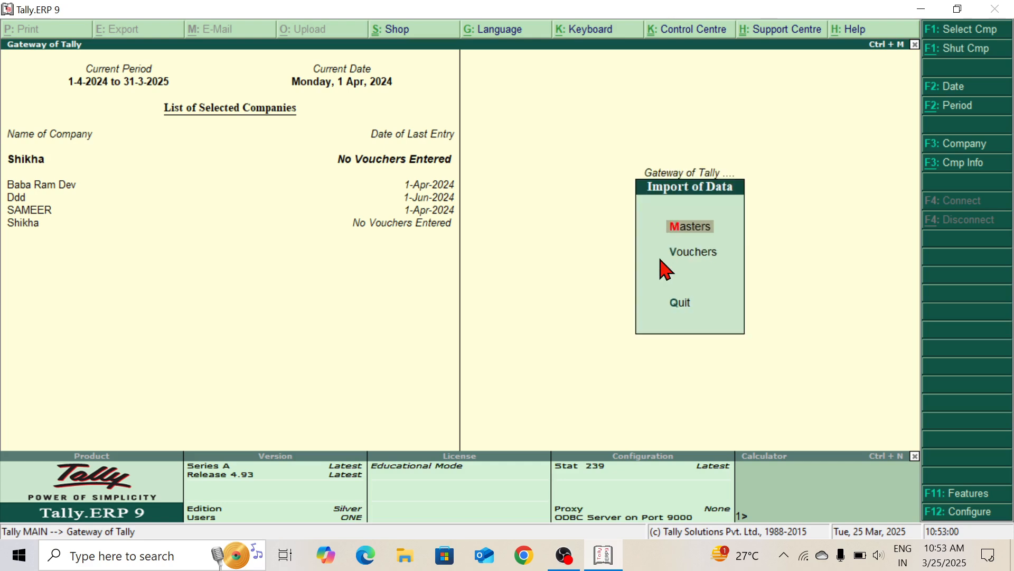
{"action": "left_click", "coordinate": [693, 254]}
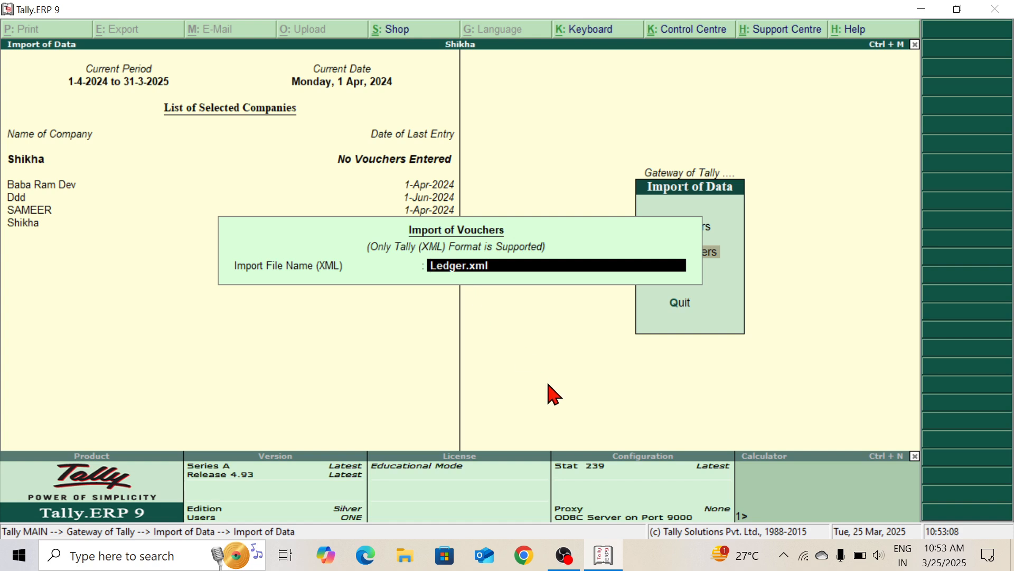
{"action": "type", "text": "voucher.xml"}
{"action": "key", "text": "Return"}
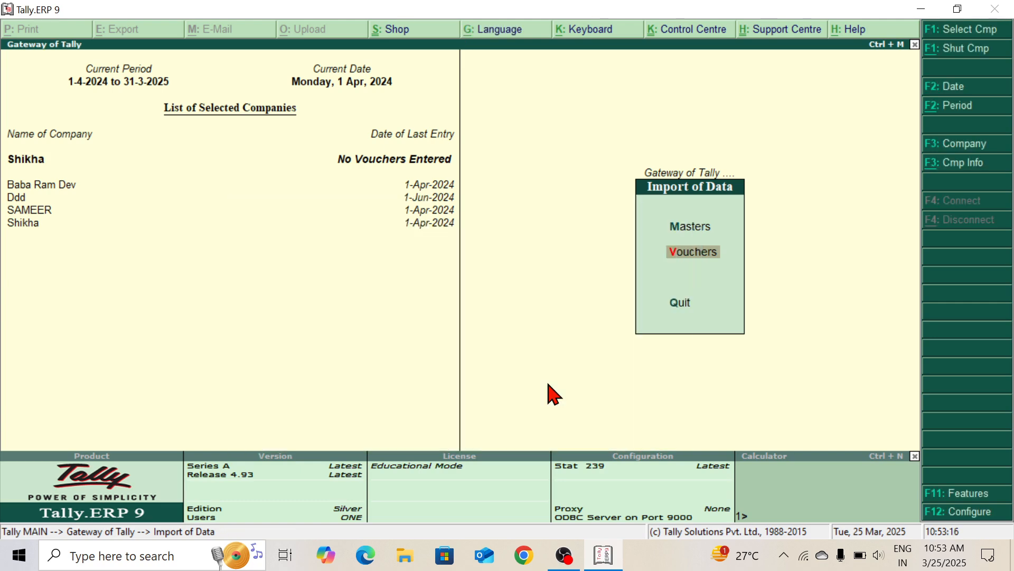
{"action": "key", "text": "Escape"}
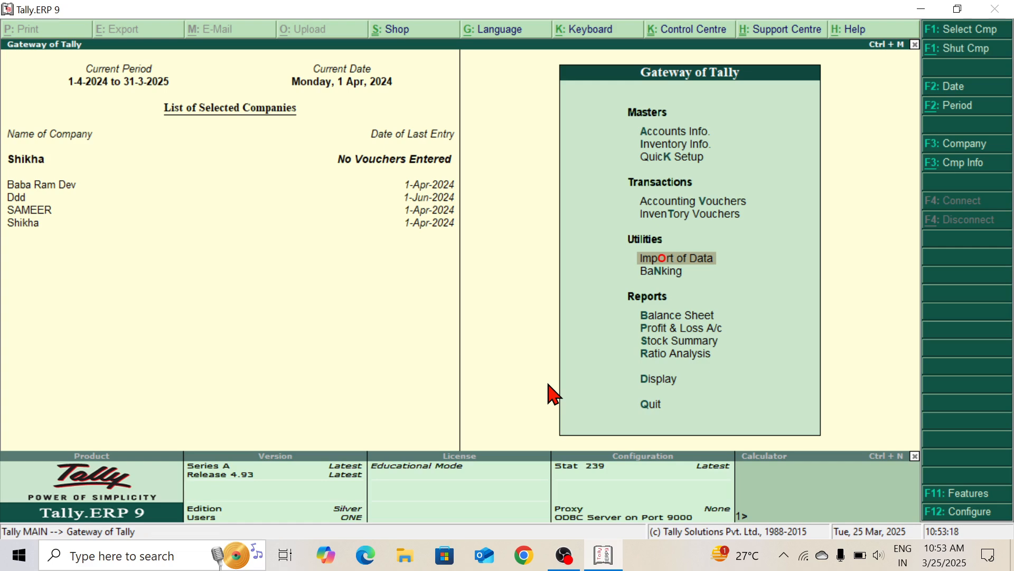
Review the imported voucher entries in the active company's Day Book
{"action": "key", "text": "d"}
{"action": "key", "text": "d"}
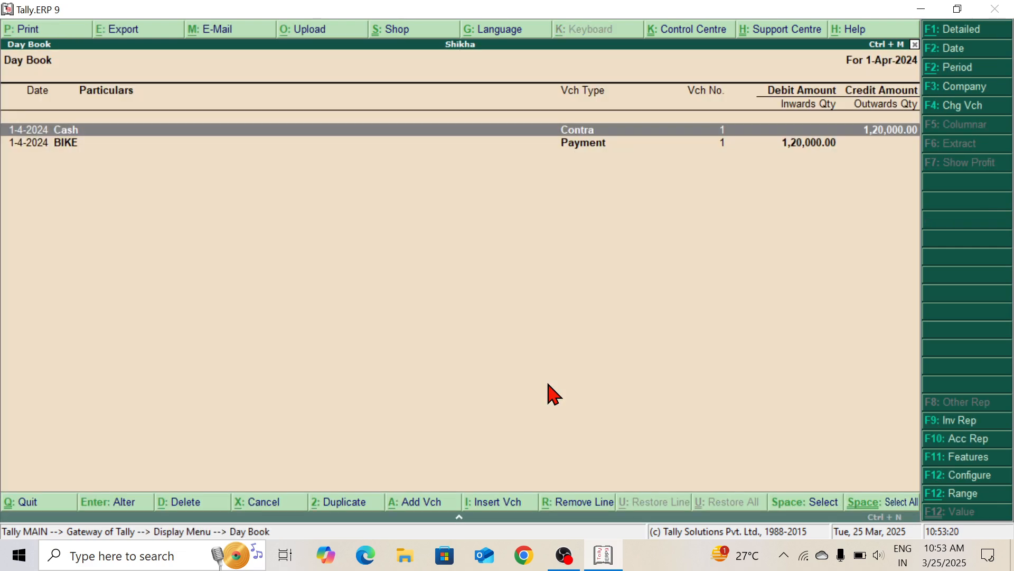
{"action": "key", "text": "Escape"}
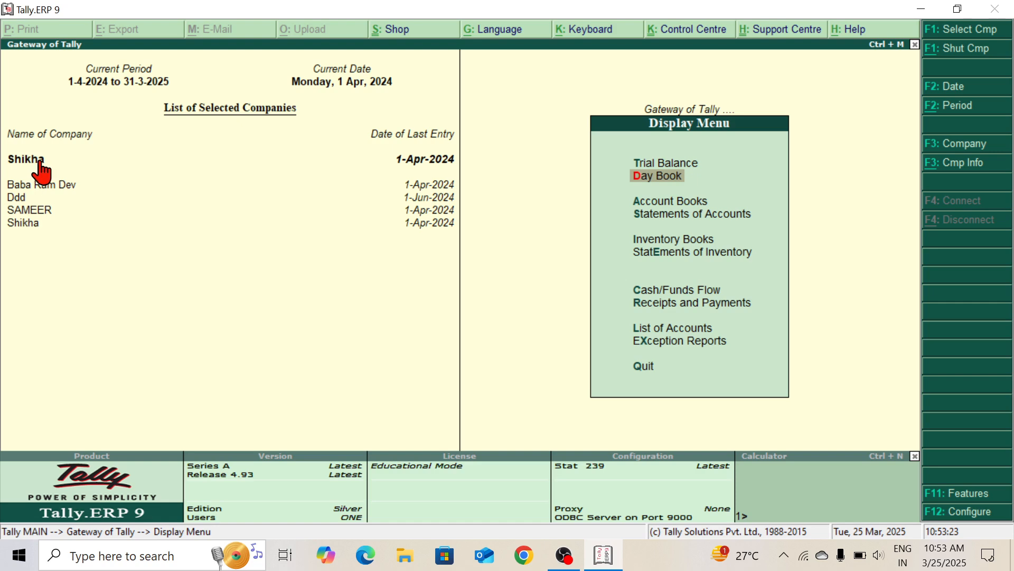
{"action": "key", "text": "Return"}
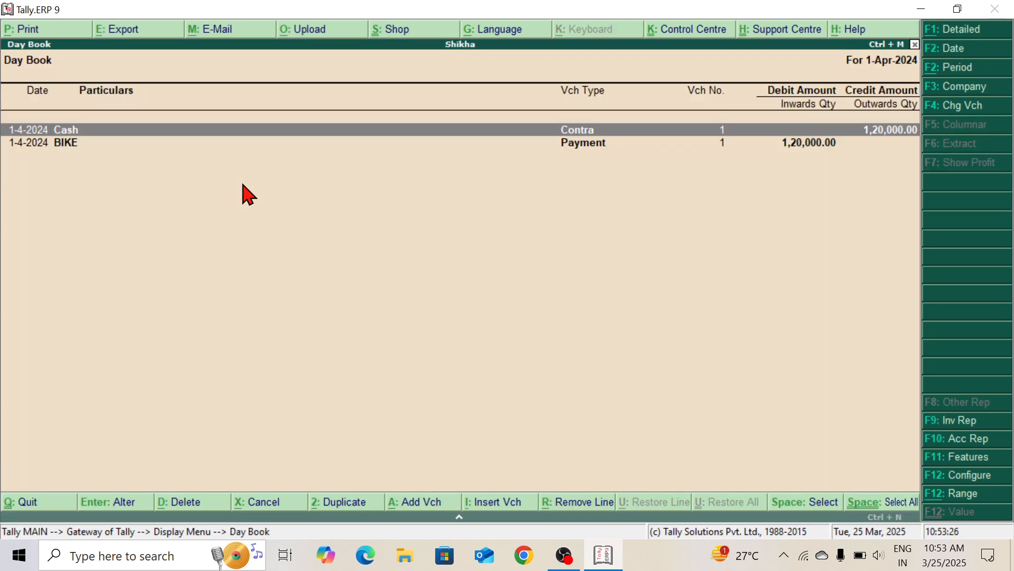